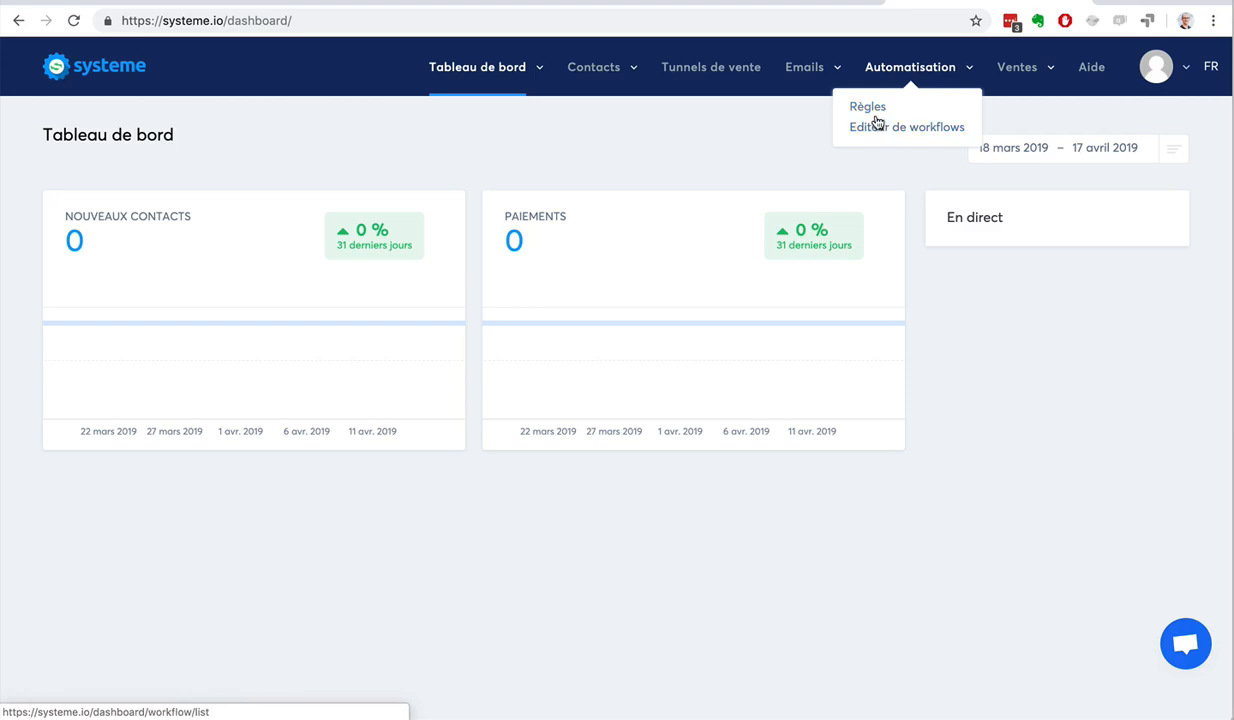
# Step: Open the automation rules list and review the trigger types available for filtering
pyautogui.click(870, 108)
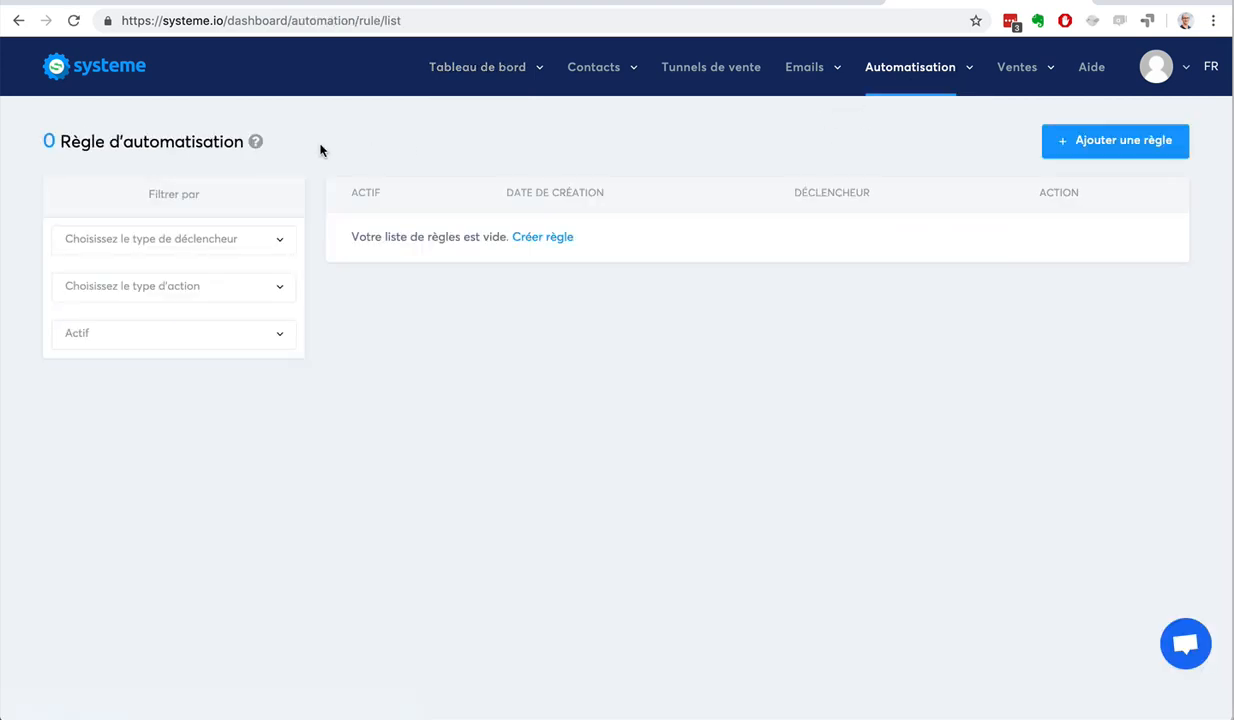
pyautogui.click(186, 239)
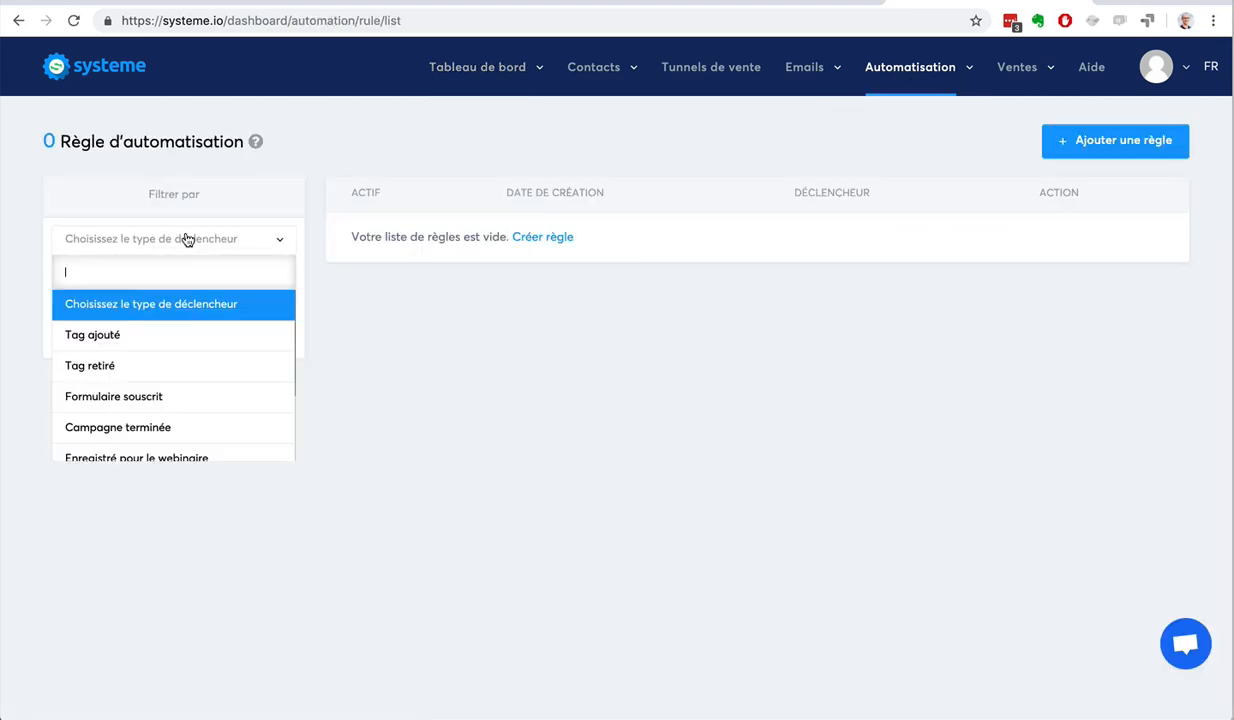
pyautogui.scroll(-3, 165, 397)
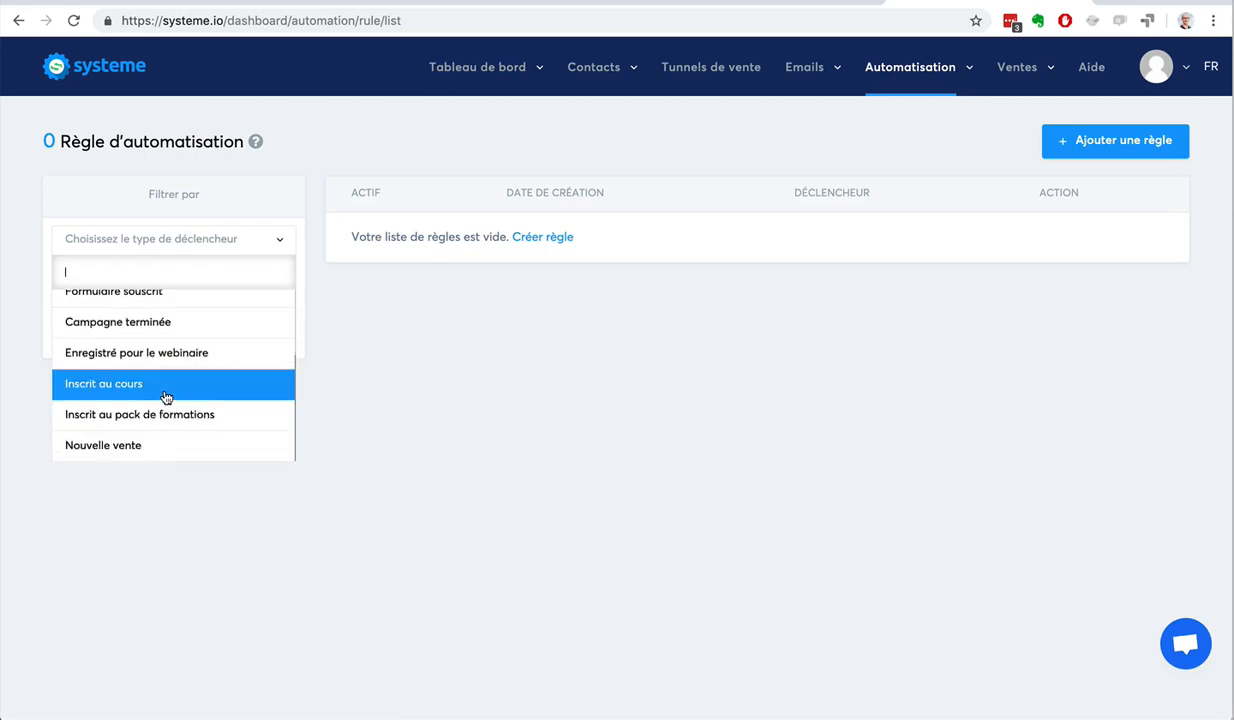
pyautogui.click(340, 386)
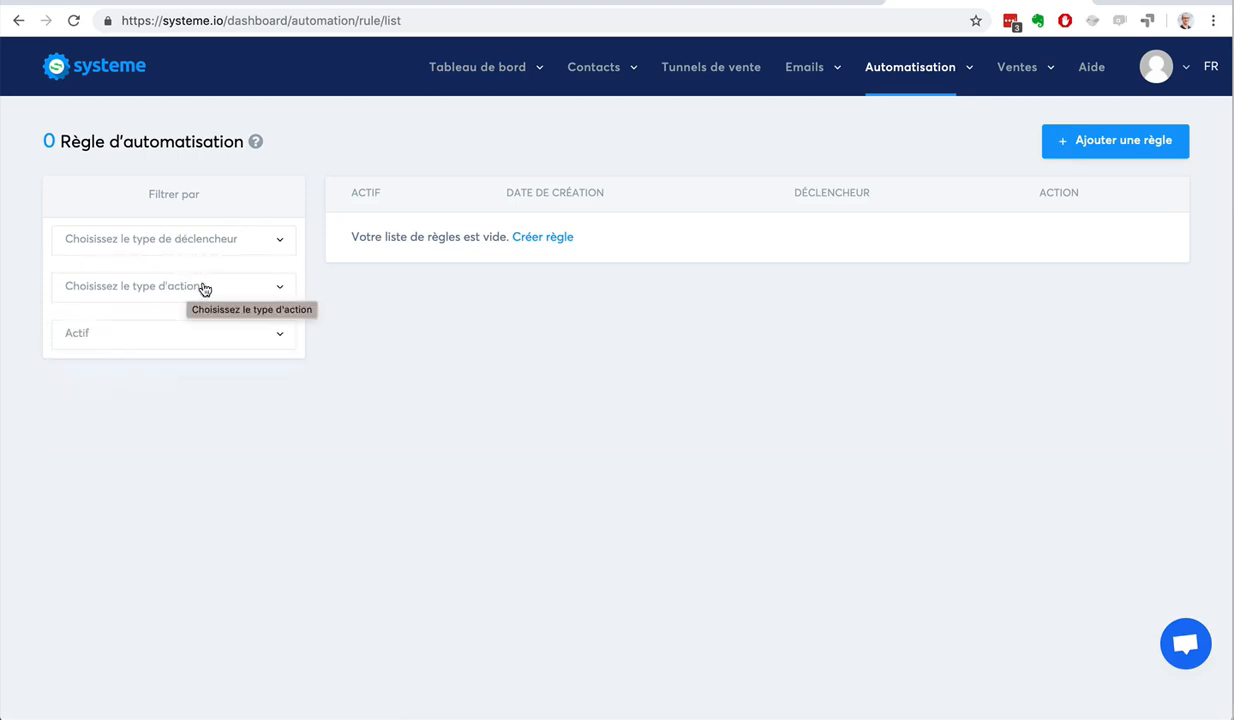
# Step: Create a new automation rule with the trigger "Formulaire souscrit" for the funnel step "Génération d'audience: Formulaire de blog"
pyautogui.click(1081, 145)
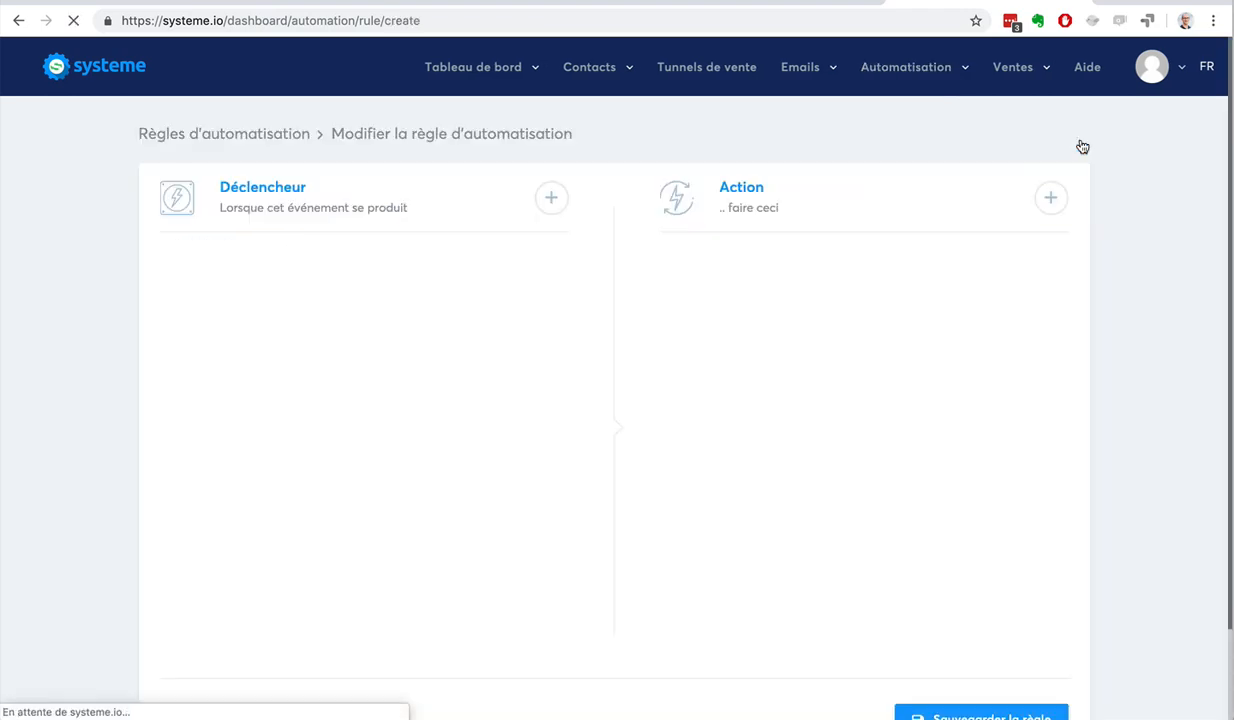
pyautogui.click(550, 198)
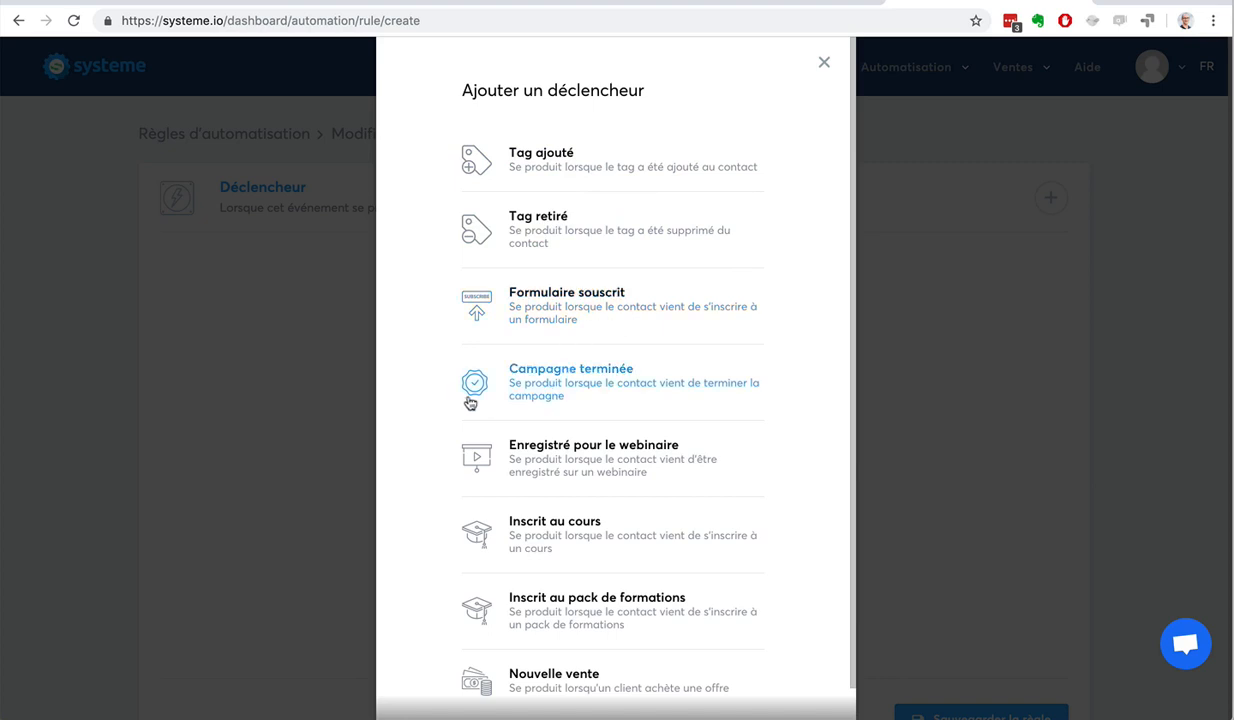
pyautogui.scroll(-1, 467, 403)
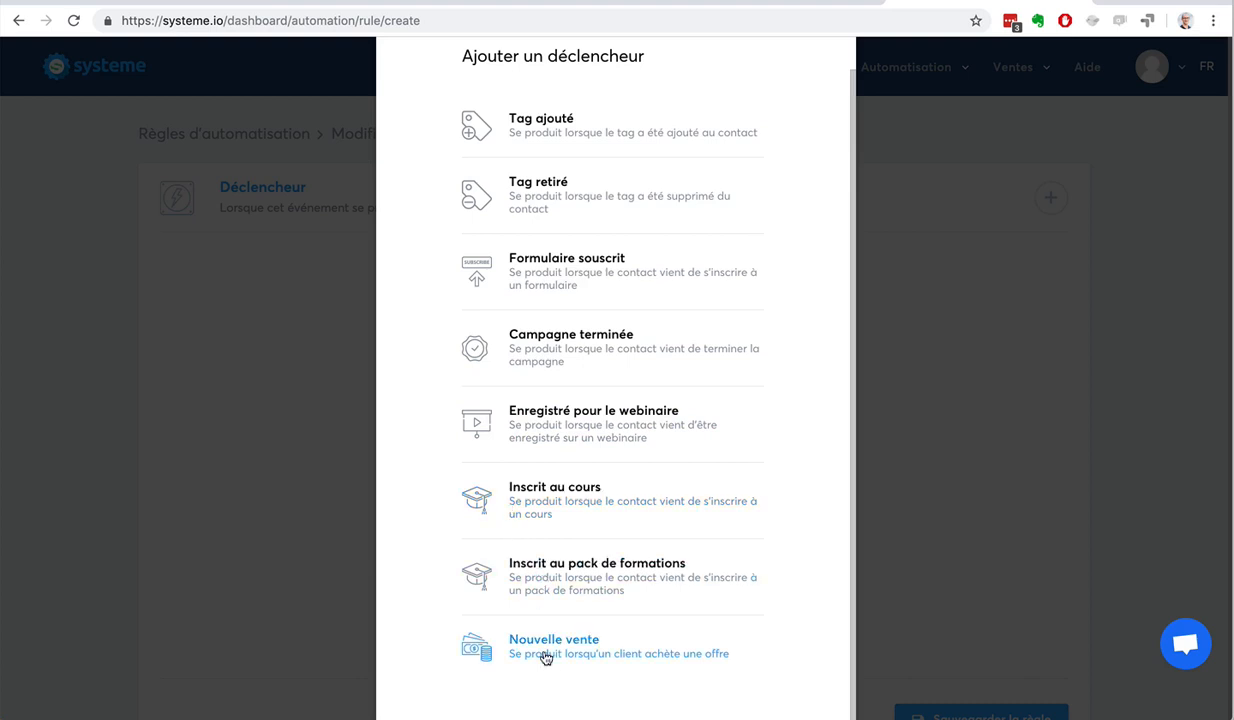
pyautogui.click(573, 273)
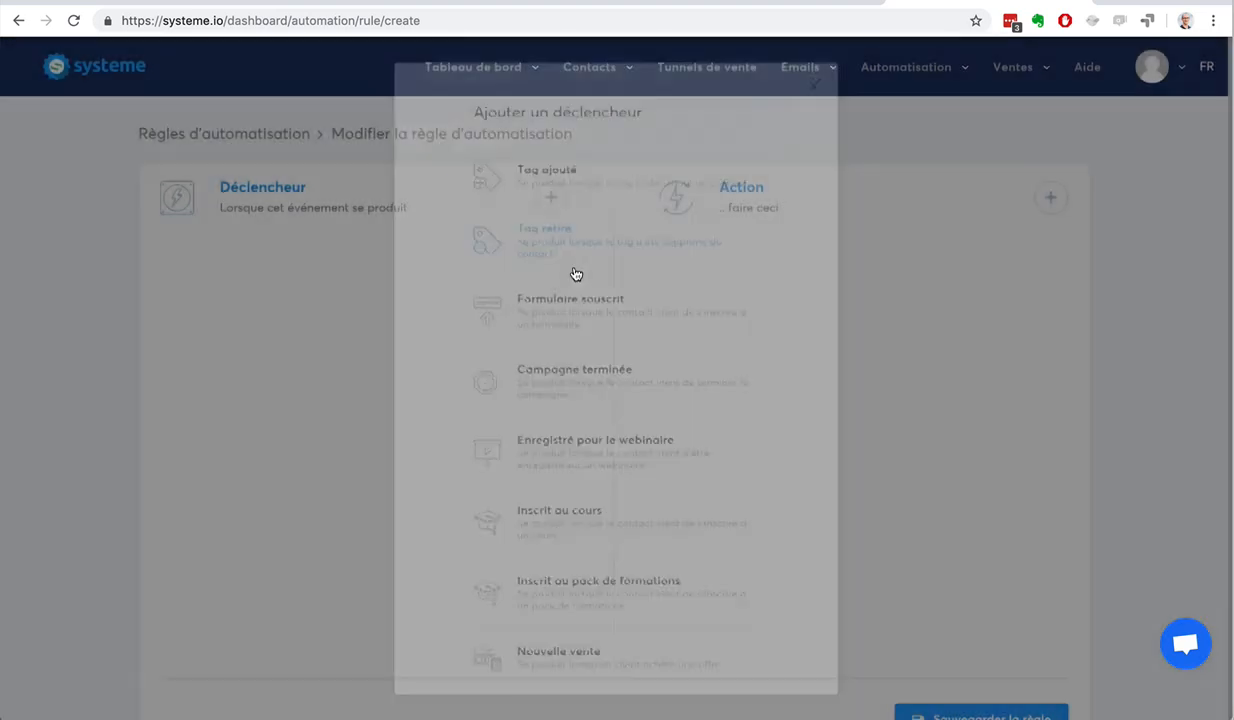
pyautogui.click(435, 345)
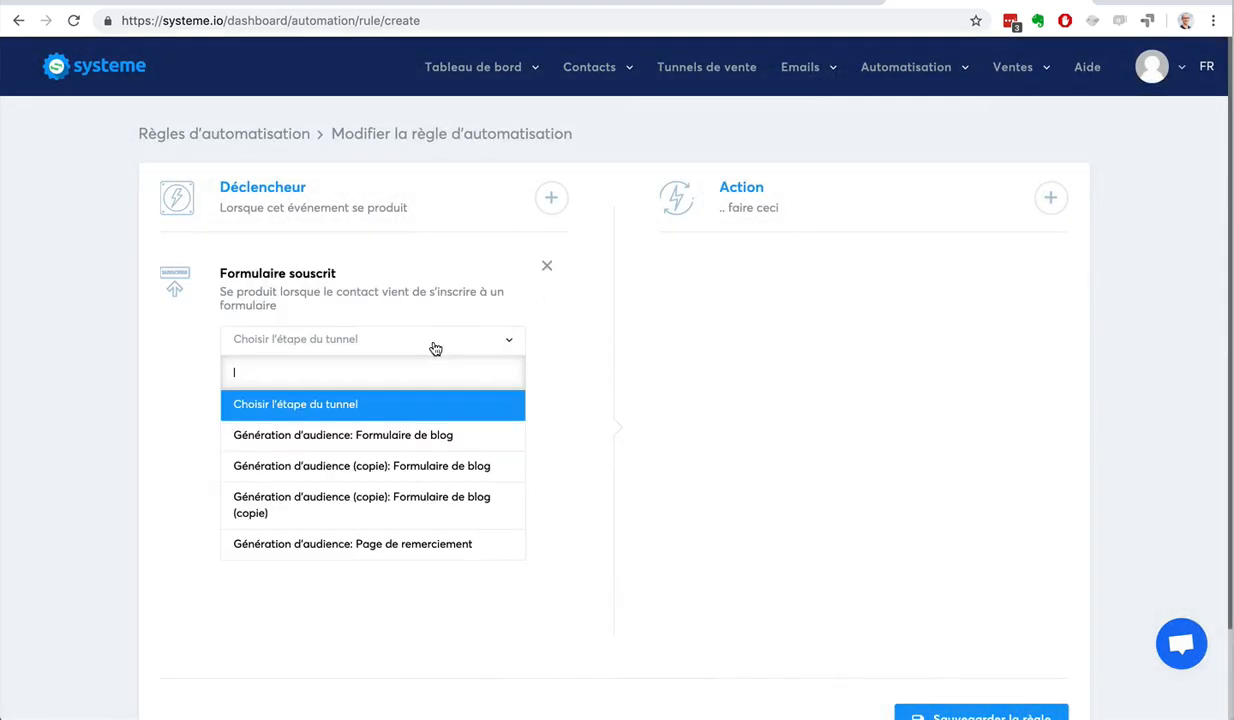
pyautogui.click(423, 434)
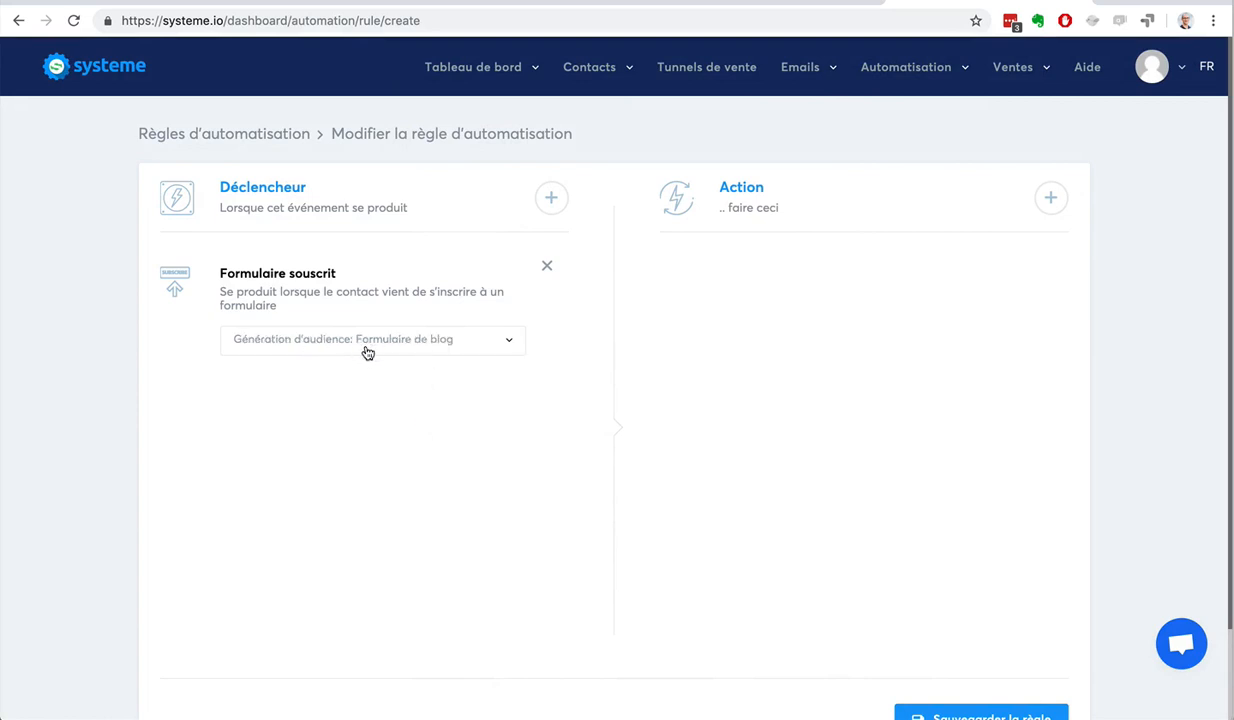
# Step: Add an "Ajouter un tag" action to the rule and choose the tag "Contacts"
pyautogui.click(1050, 200)
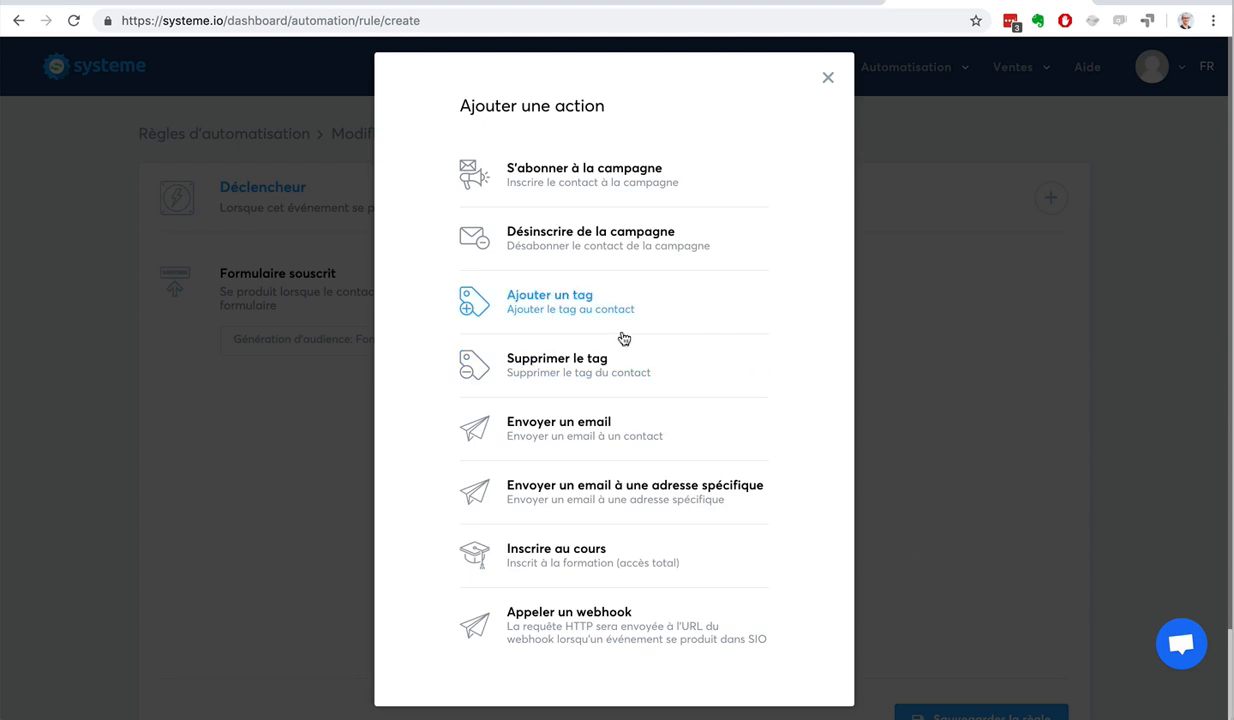
pyautogui.click(531, 290)
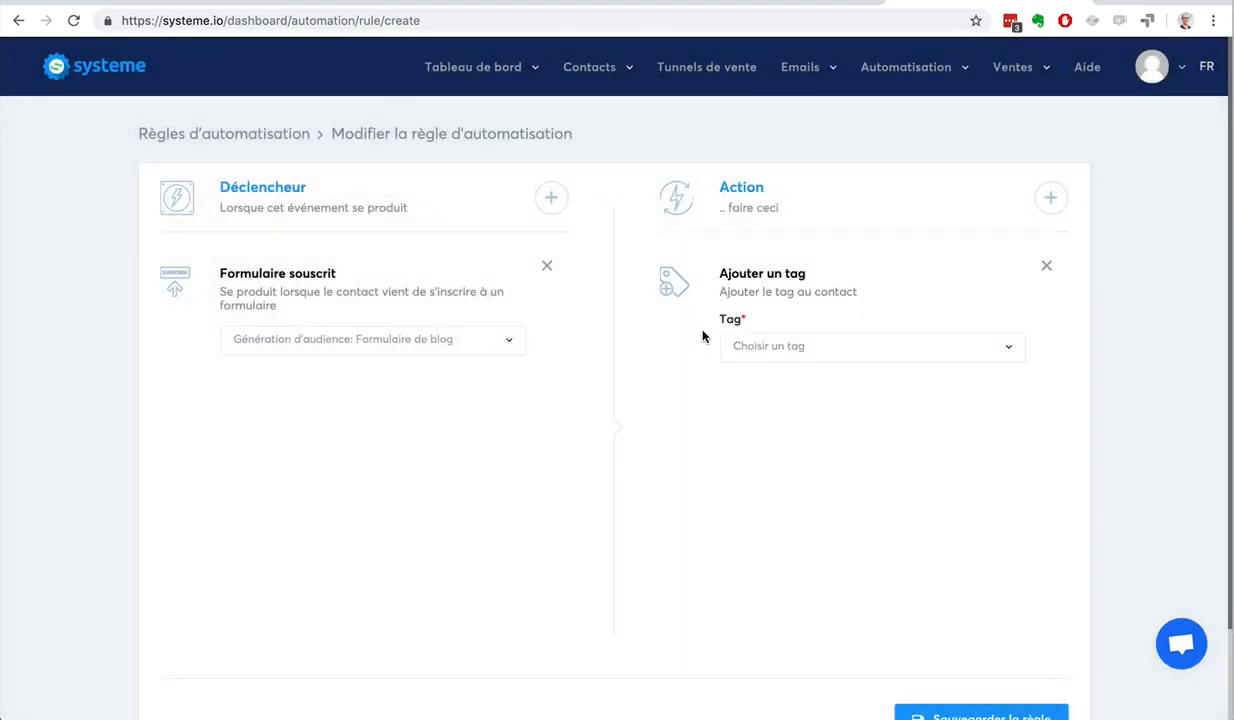
pyautogui.click(829, 346)
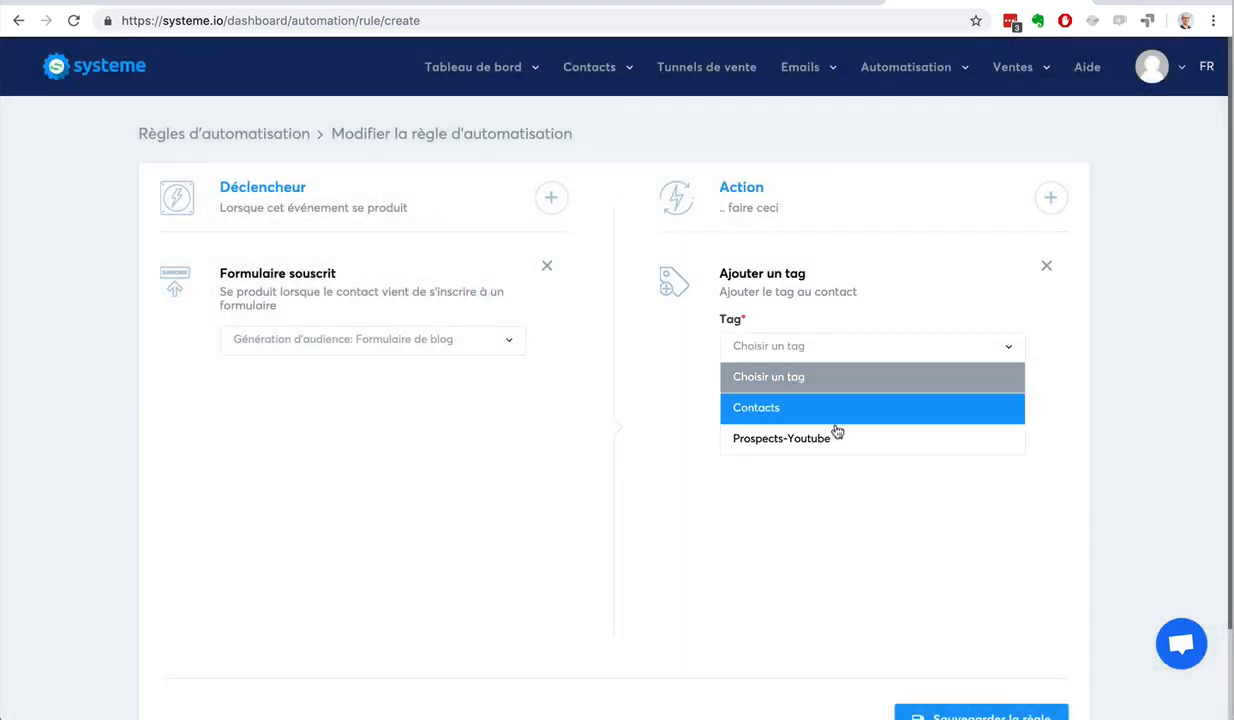
pyautogui.click(822, 377)
pyautogui.click(817, 349)
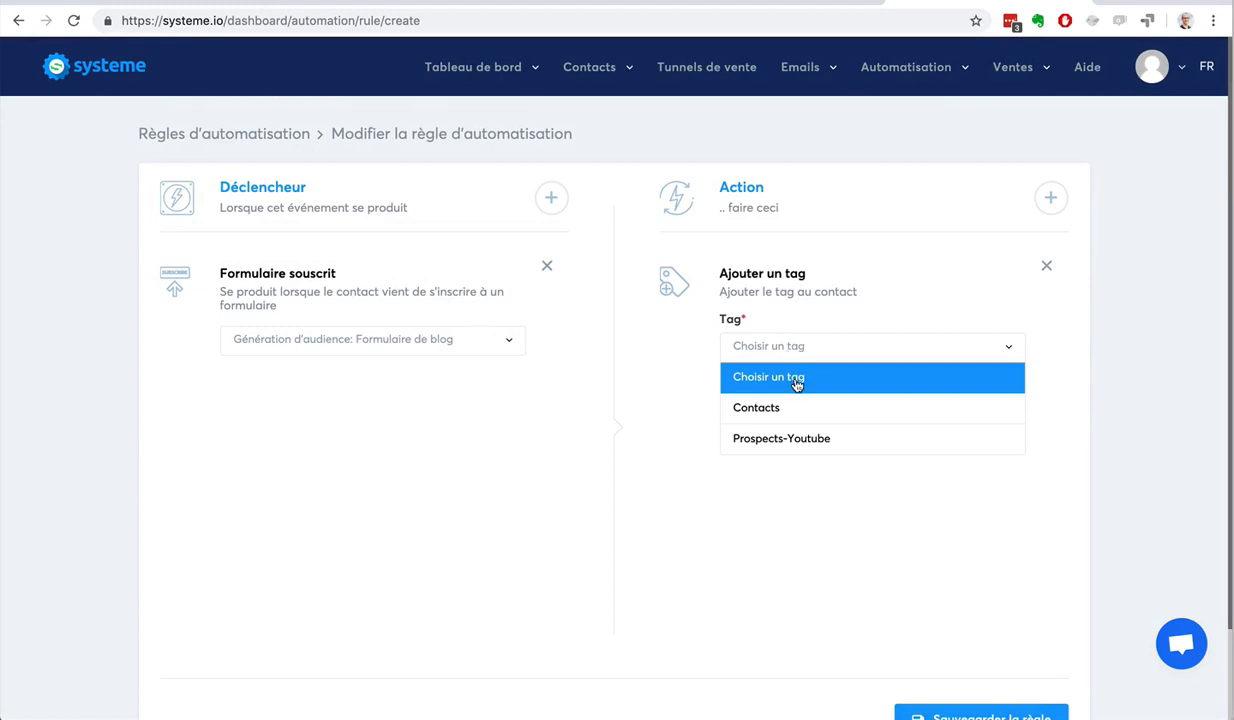
pyautogui.click(799, 410)
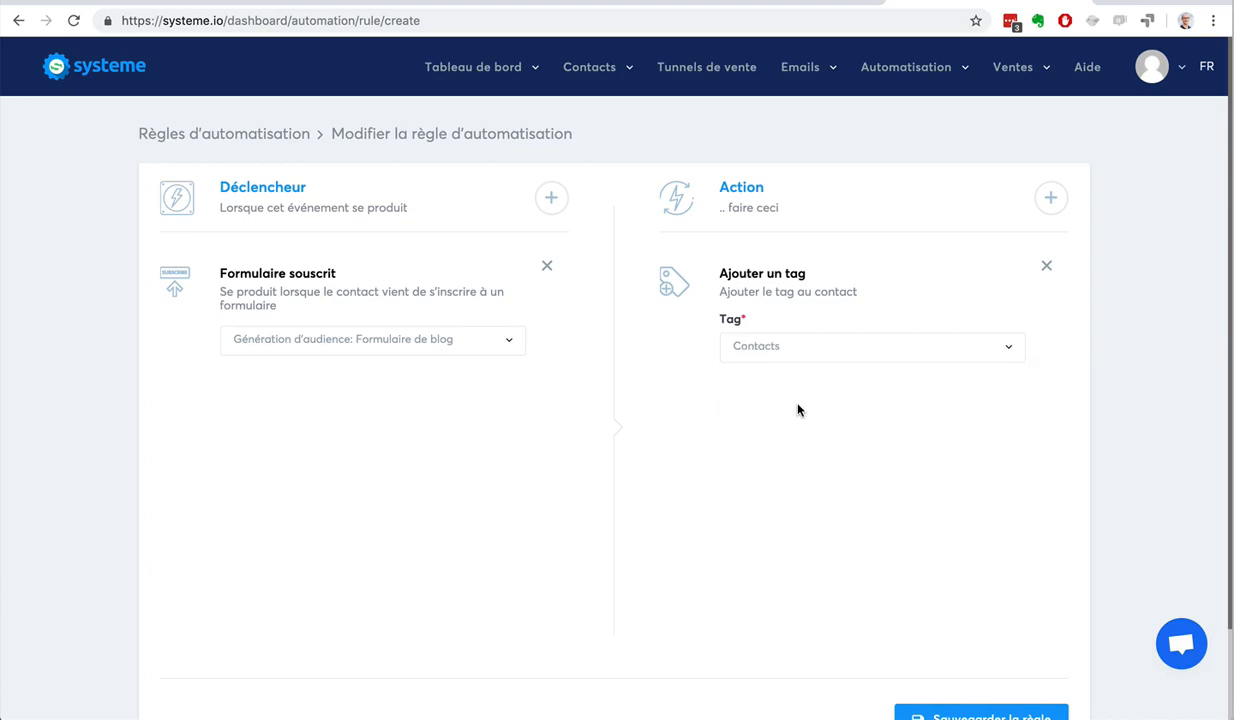
# Step: Add a "S'abonner à la campagne" action to the rule and choose the campaign "7 conseils pour ..."
pyautogui.click(1049, 199)
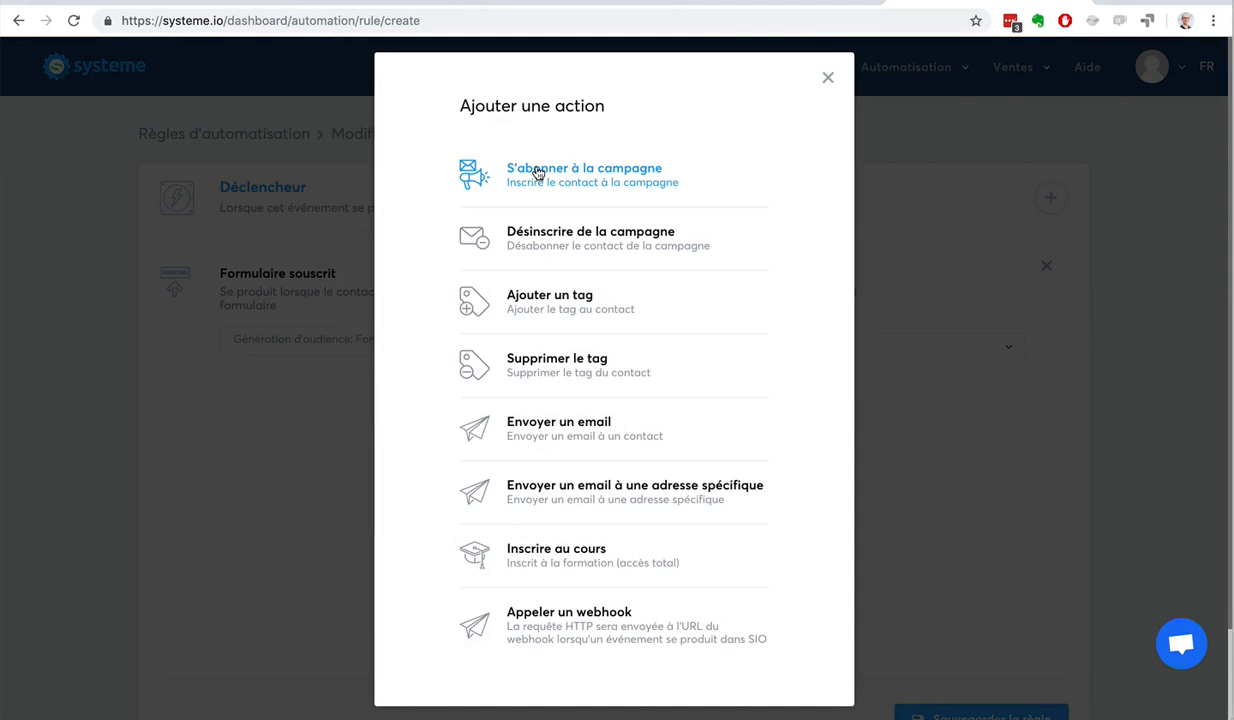
pyautogui.click(537, 173)
pyautogui.click(808, 499)
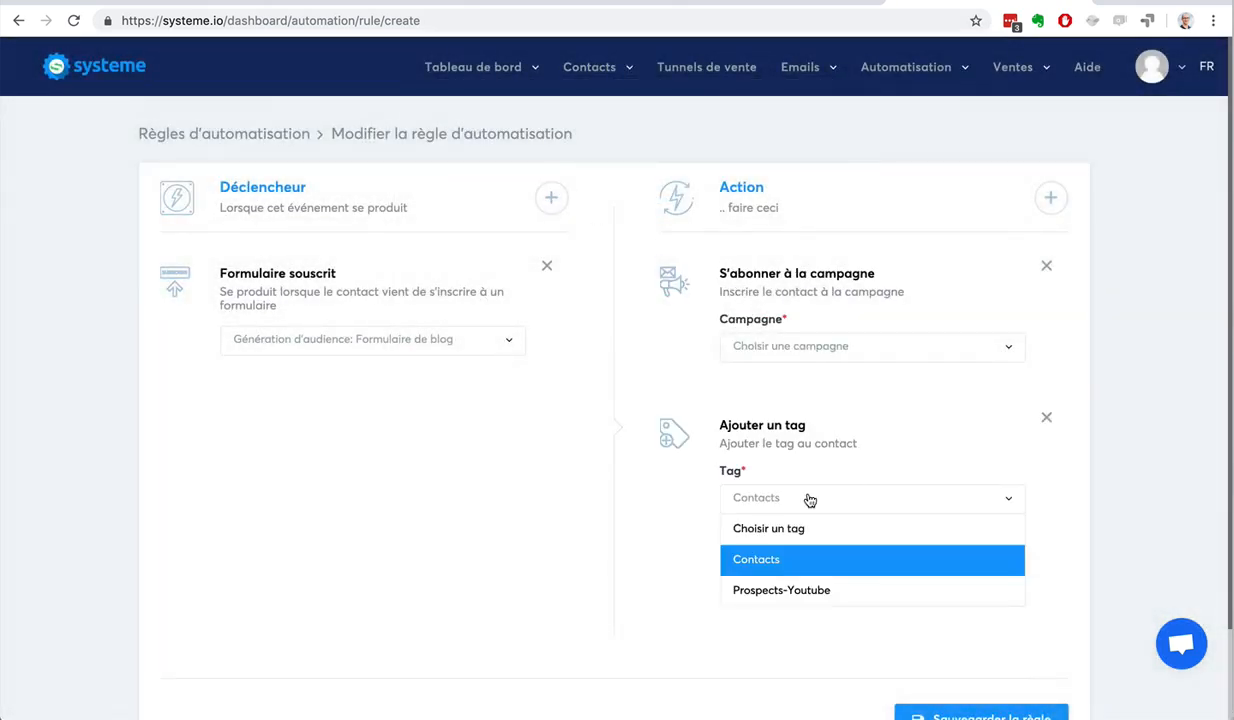
pyautogui.click(810, 499)
pyautogui.click(810, 346)
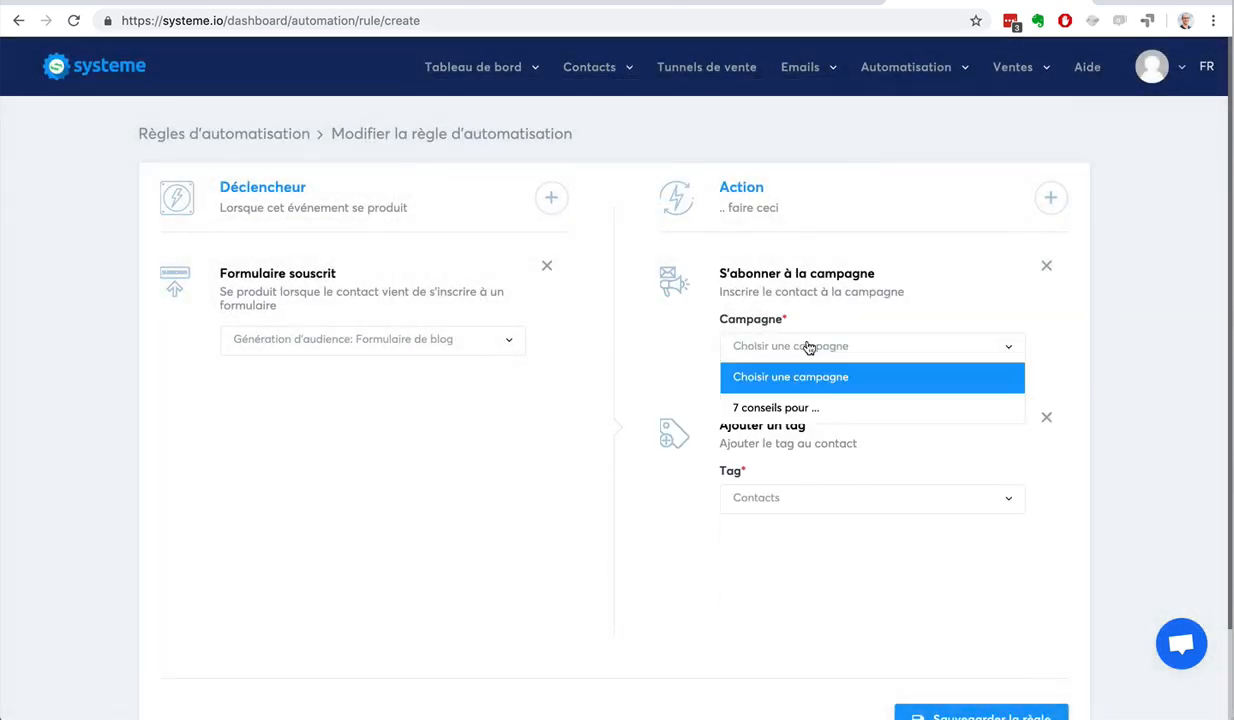
pyautogui.click(806, 408)
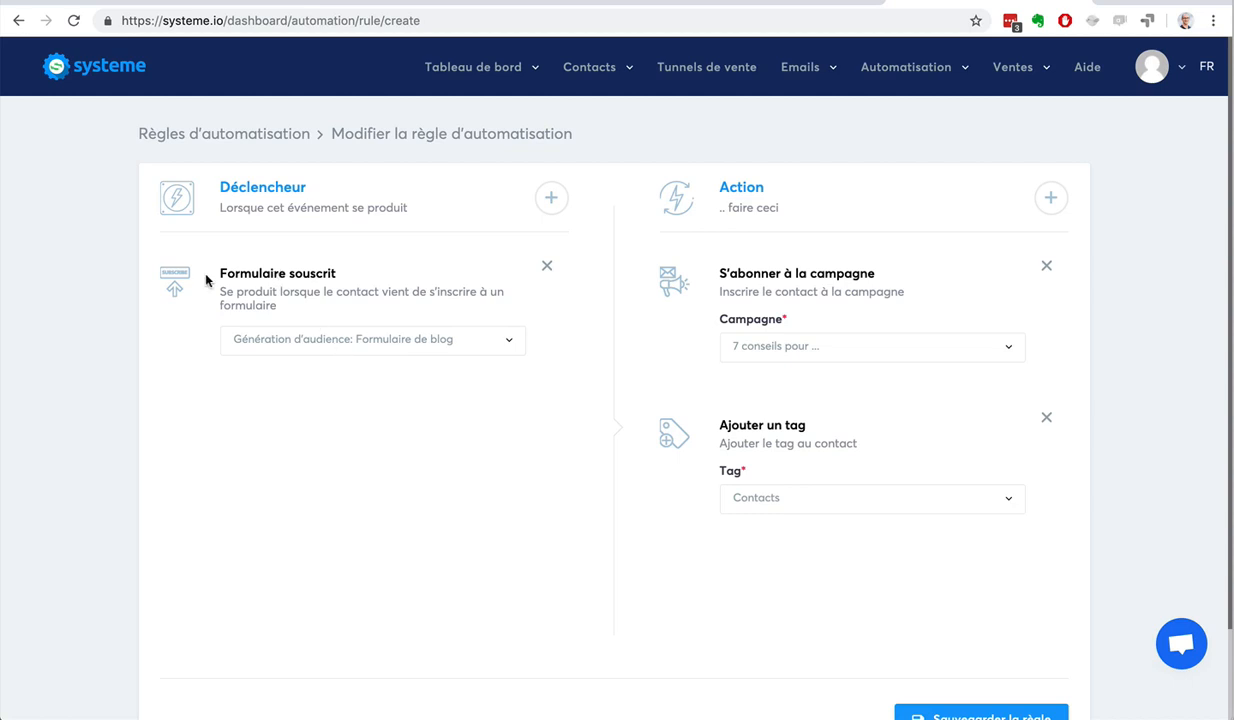
pyautogui.moveTo(219, 270); pyautogui.dragTo(339, 272)
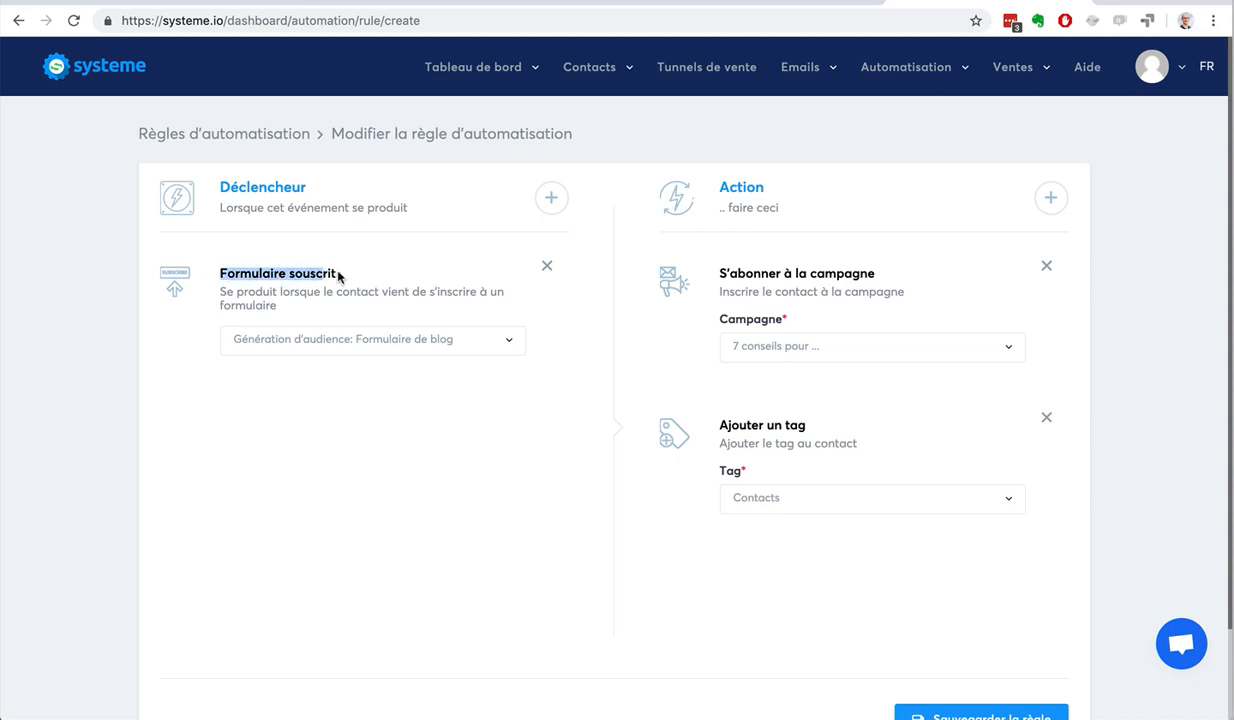
pyautogui.click(259, 276)
pyautogui.tripleClick(259, 276)
pyautogui.moveTo(700, 268); pyautogui.dragTo(853, 273)
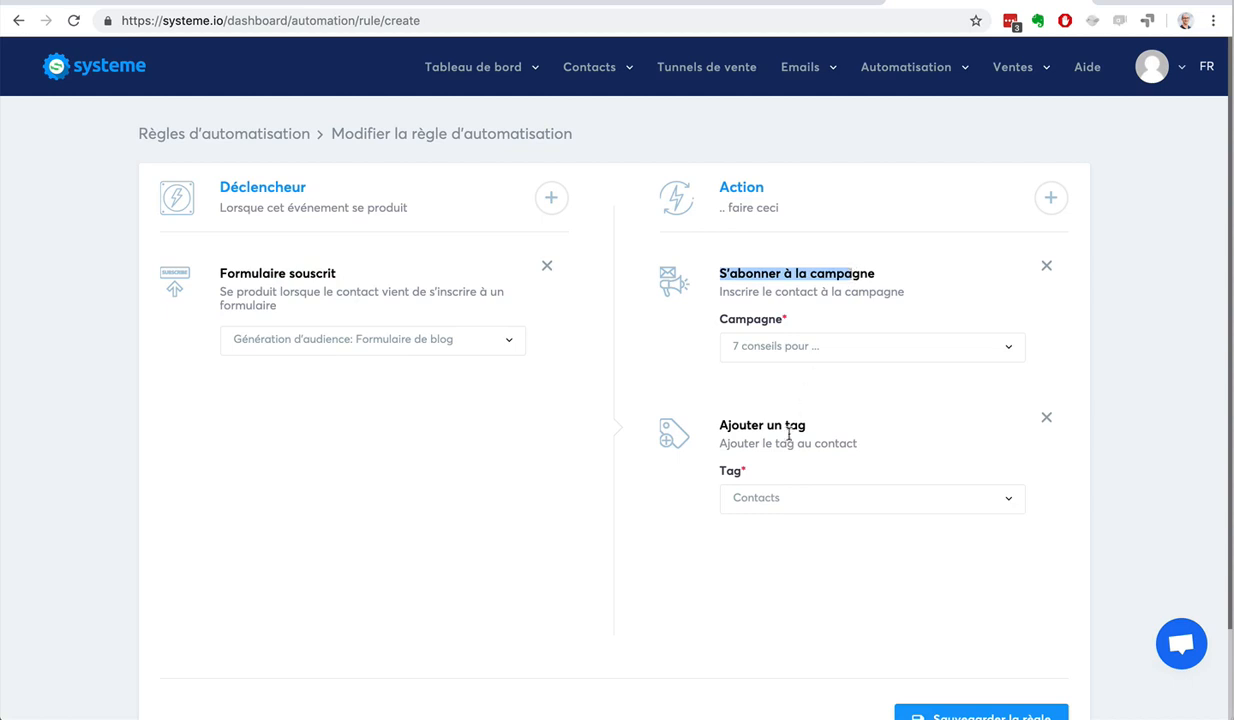
pyautogui.moveTo(720, 425); pyautogui.dragTo(750, 425)
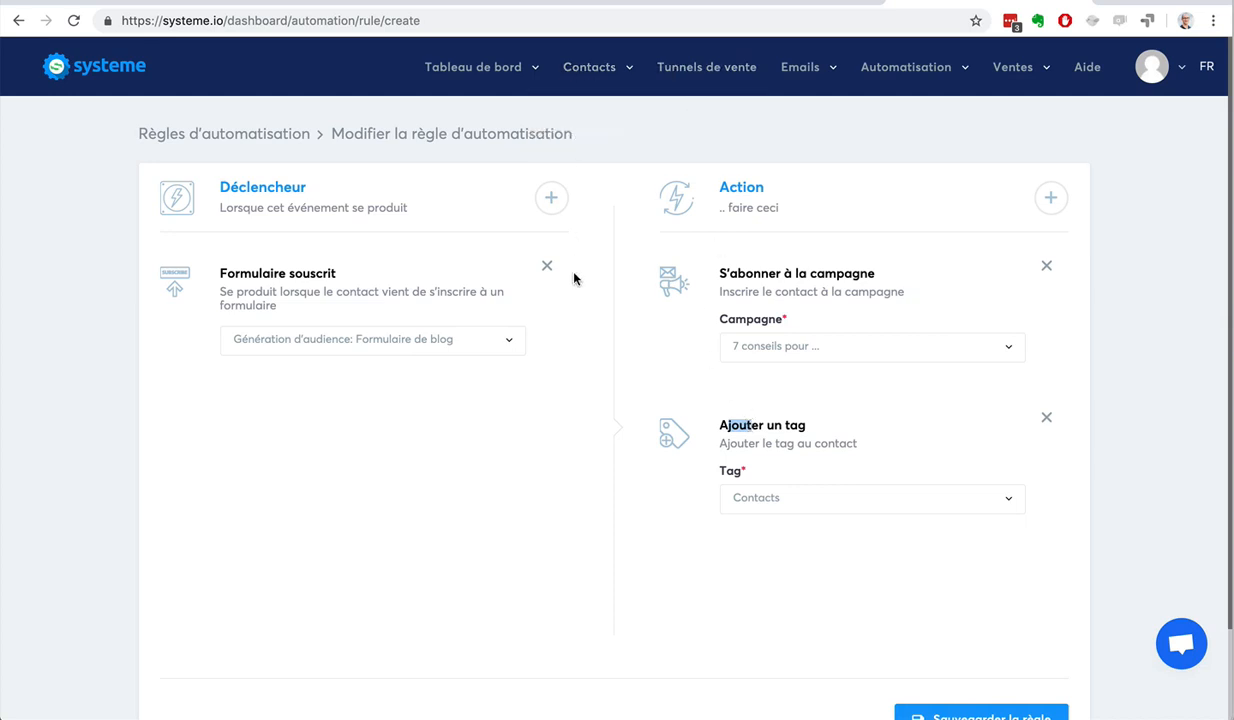
# Step: Save the automation rule
pyautogui.scroll(-2, 1000, 540)
pyautogui.click(956, 628)
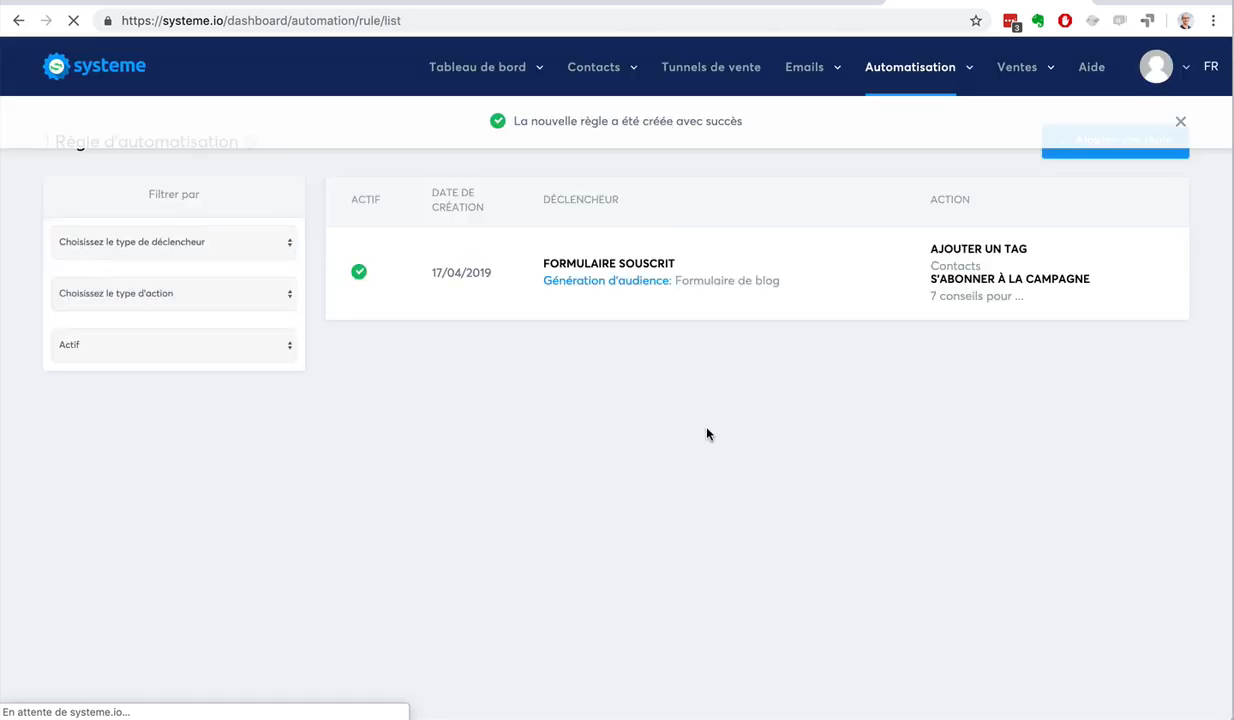
# Step: Open the contacts list and filter it by tag with the condition "Aucun tag"
pyautogui.moveTo(588, 84)
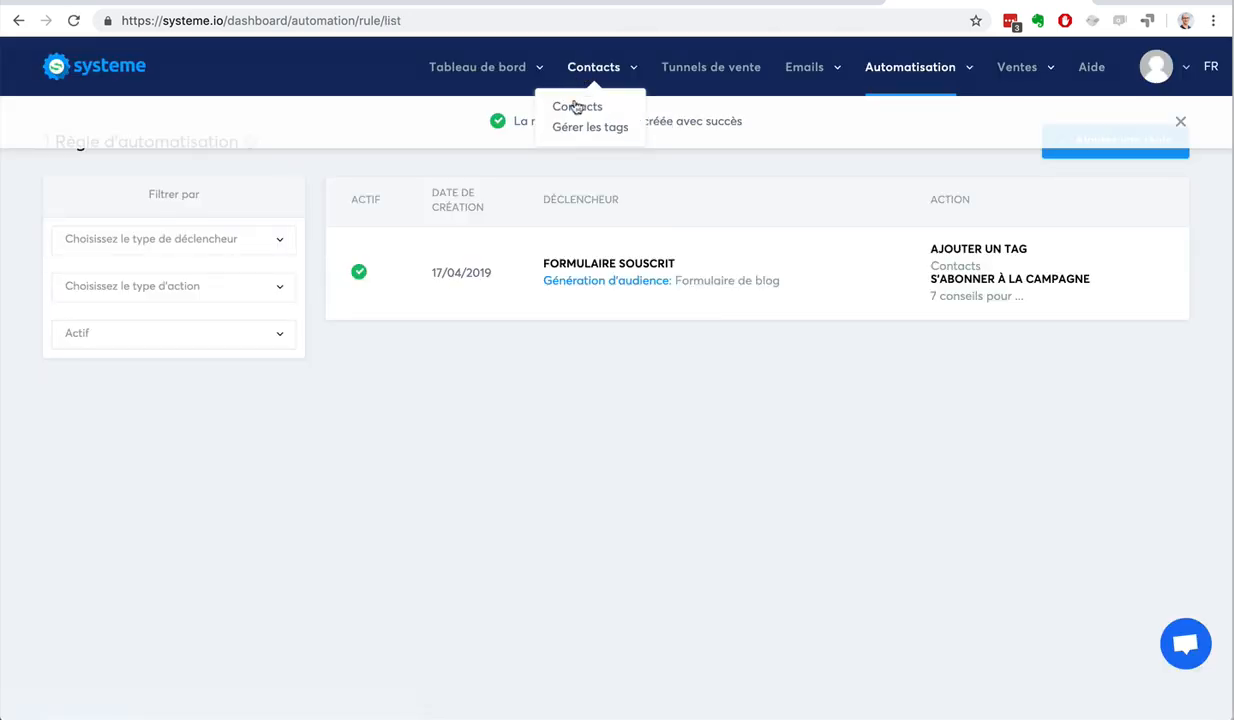
pyautogui.click(577, 108)
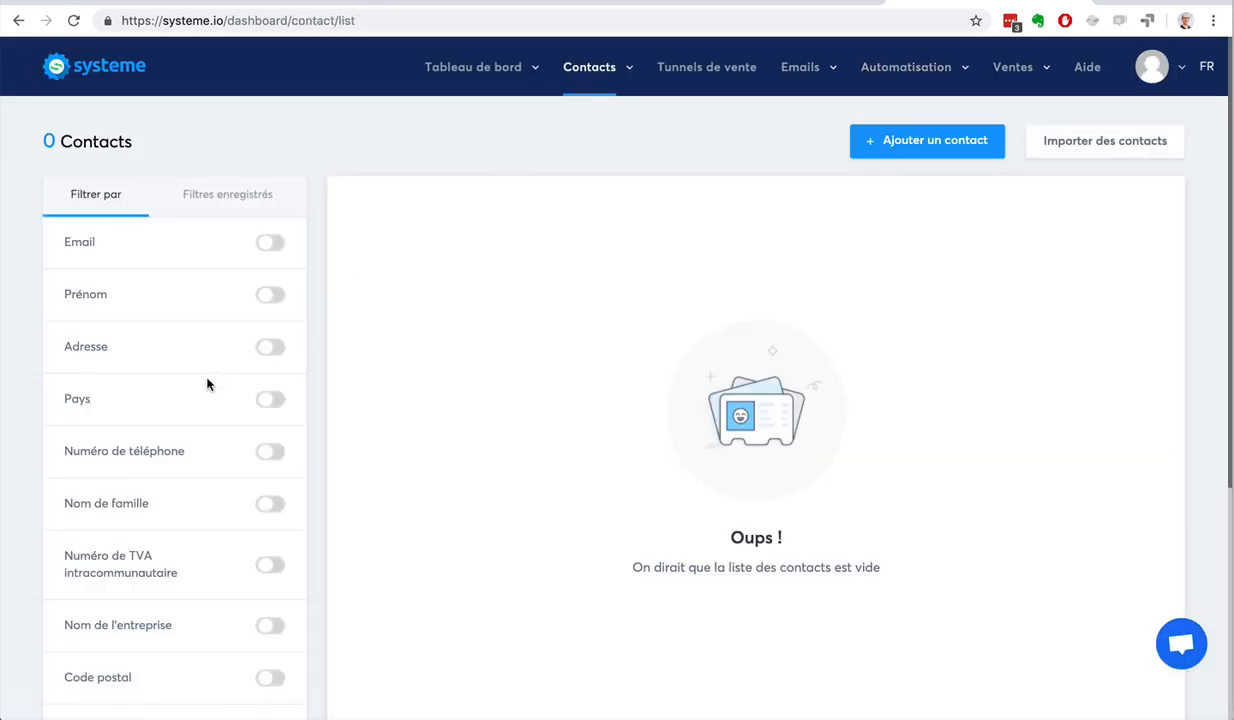
pyautogui.scroll(-5, 209, 383)
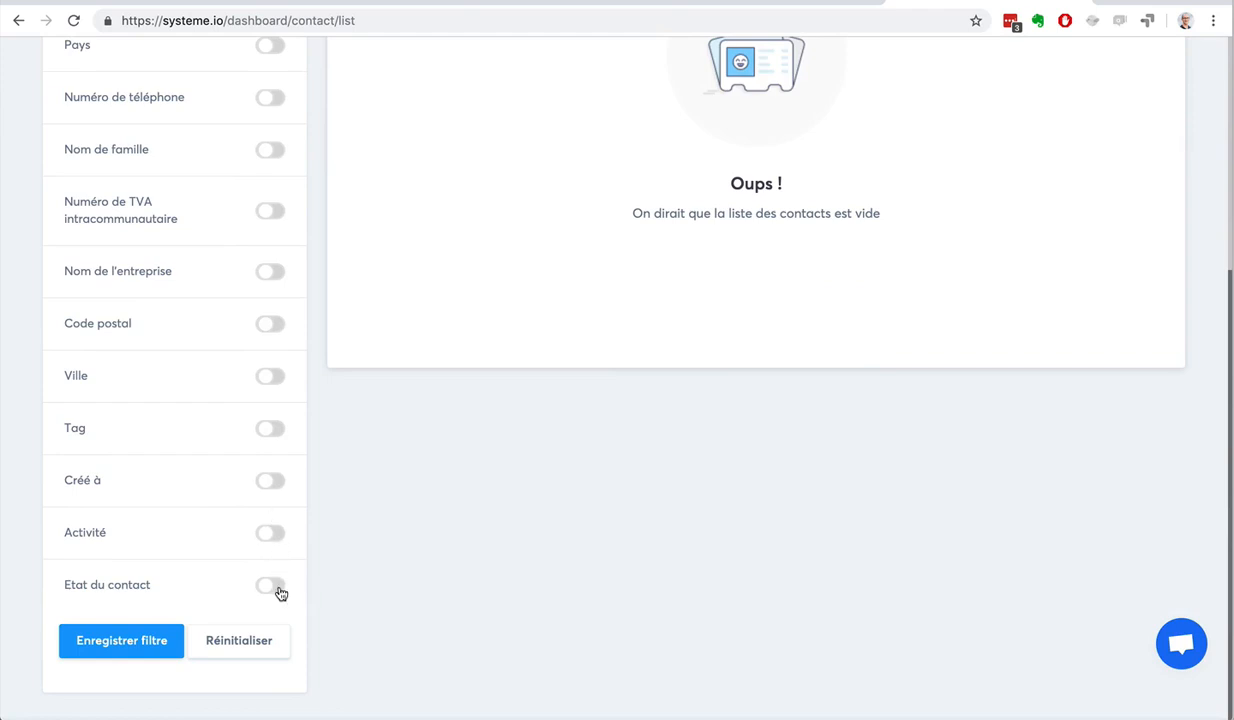
pyautogui.click(274, 432)
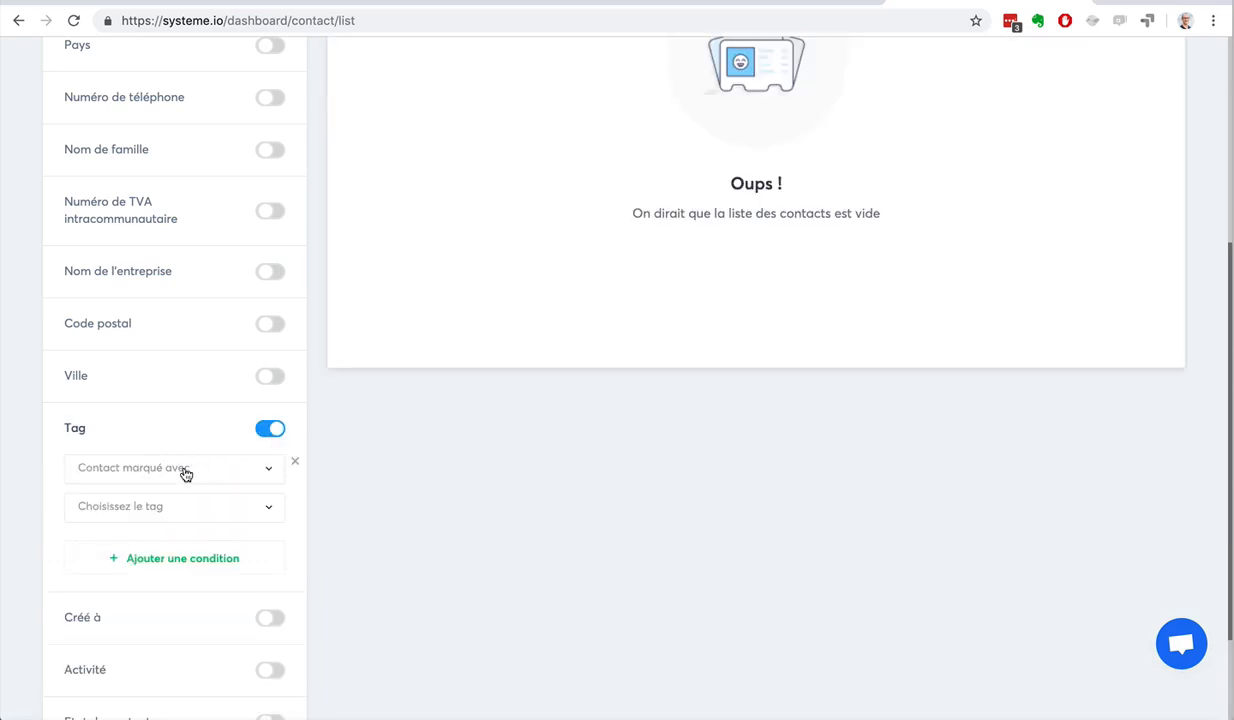
pyautogui.click(185, 472)
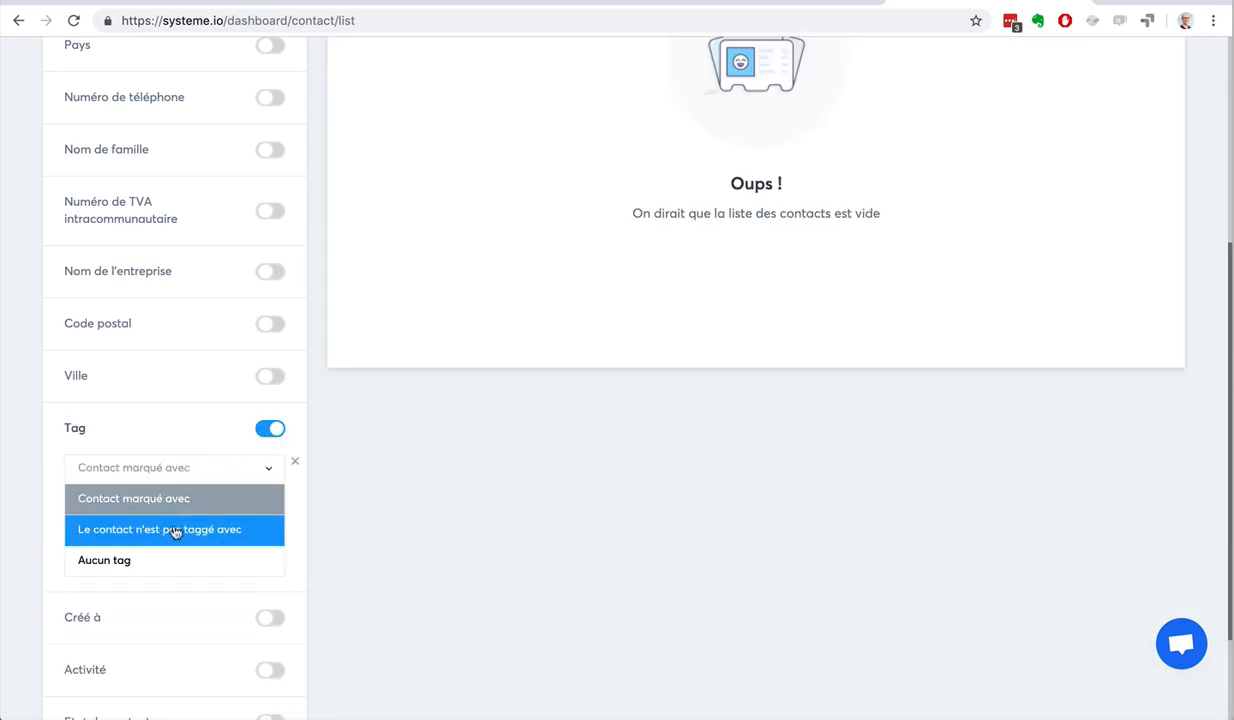
pyautogui.click(168, 560)
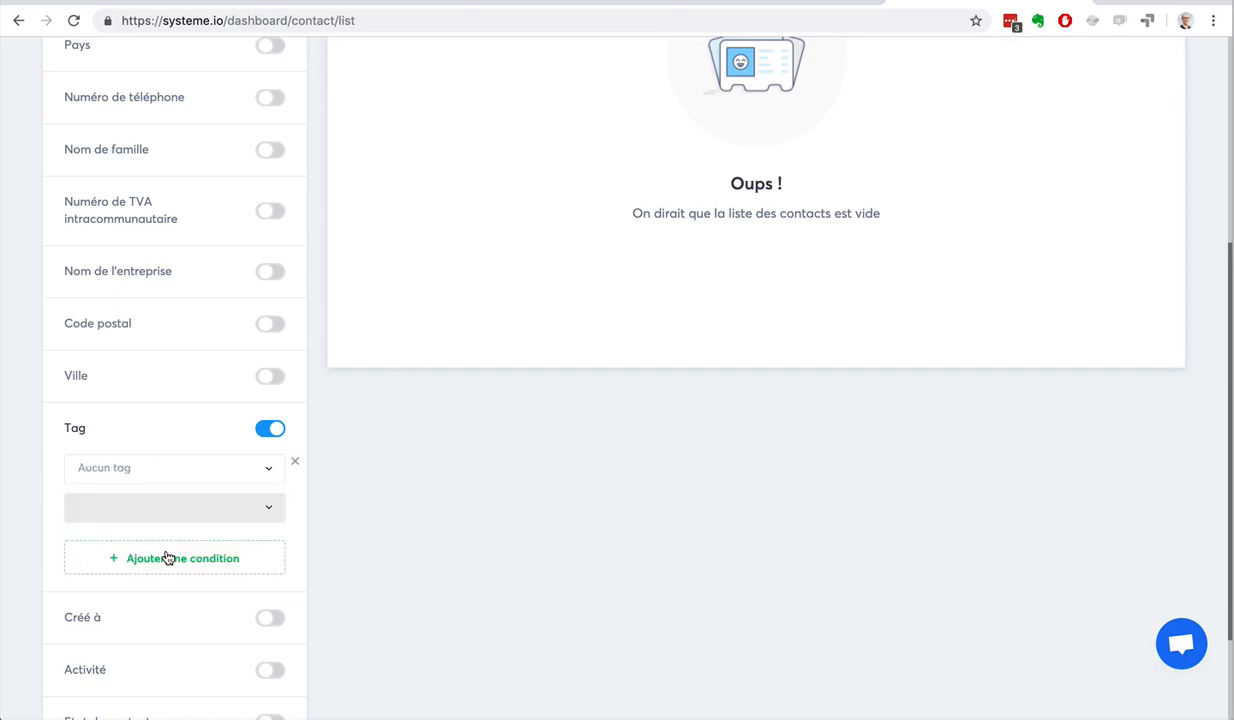
pyautogui.scroll(3, 512, 340)
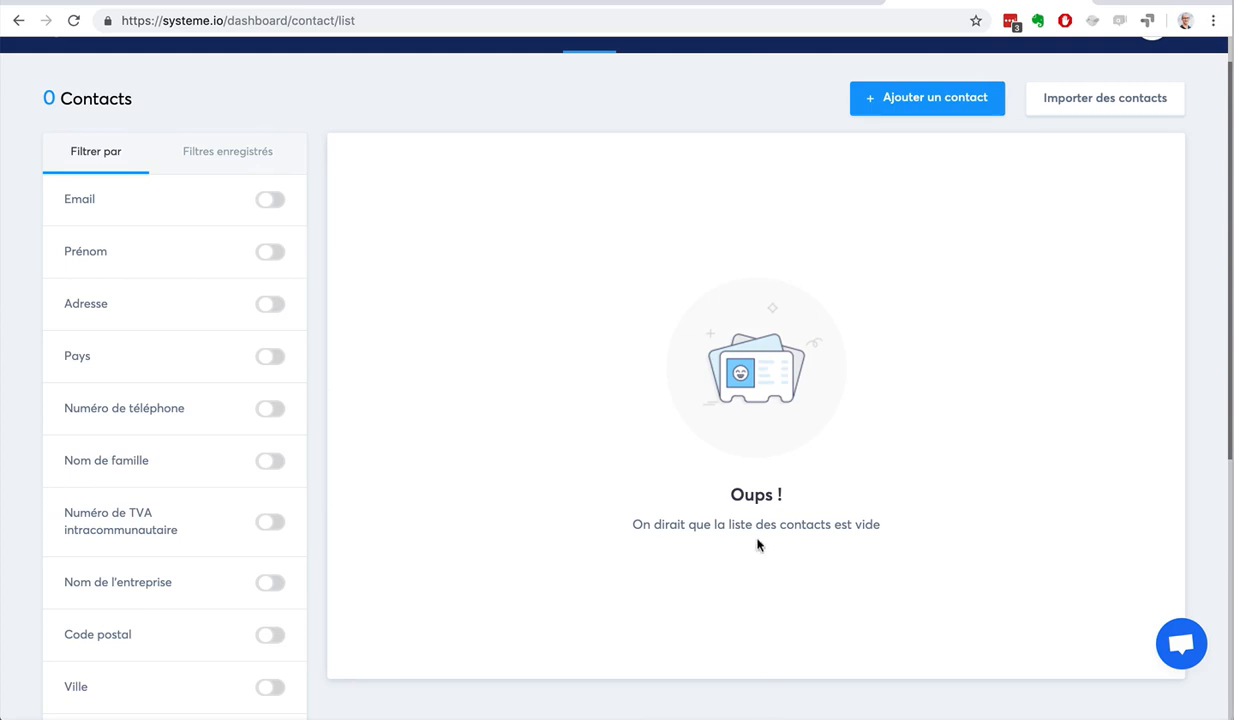
pyautogui.scroll(2, 756, 542)
# Step: Open the workflow list and create a new workflow named "Workflow"
pyautogui.moveTo(910, 67)
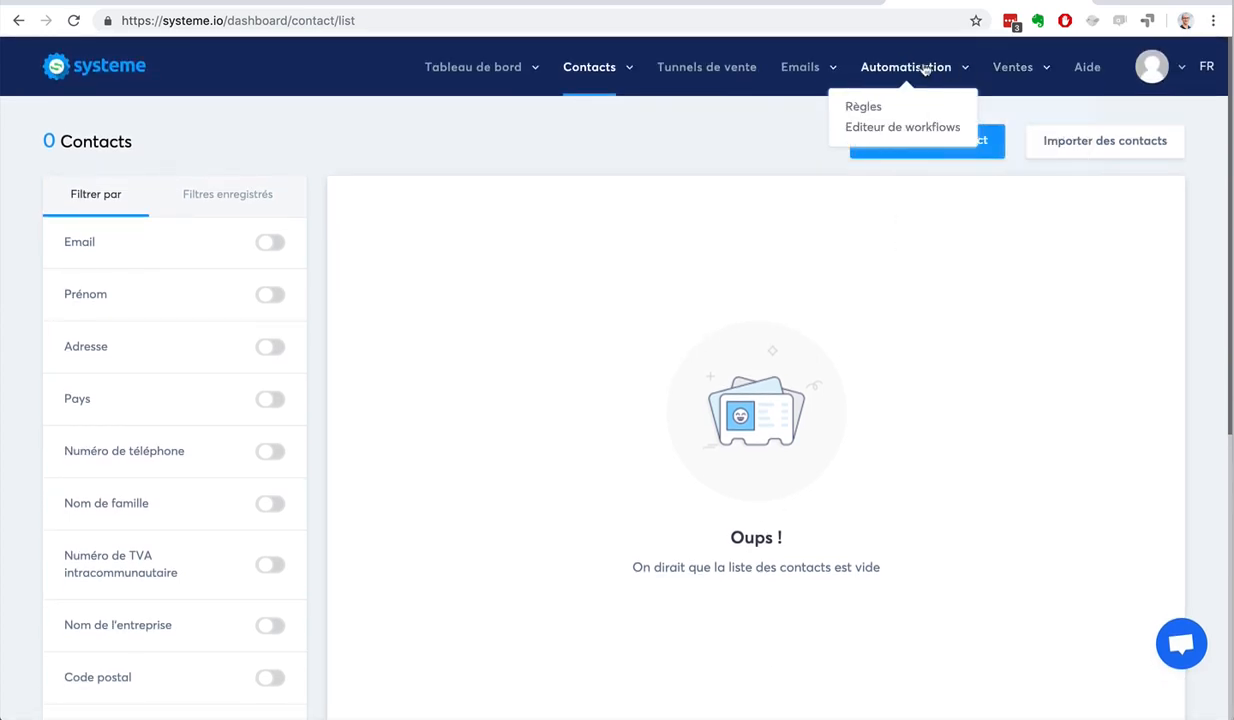
pyautogui.click(866, 107)
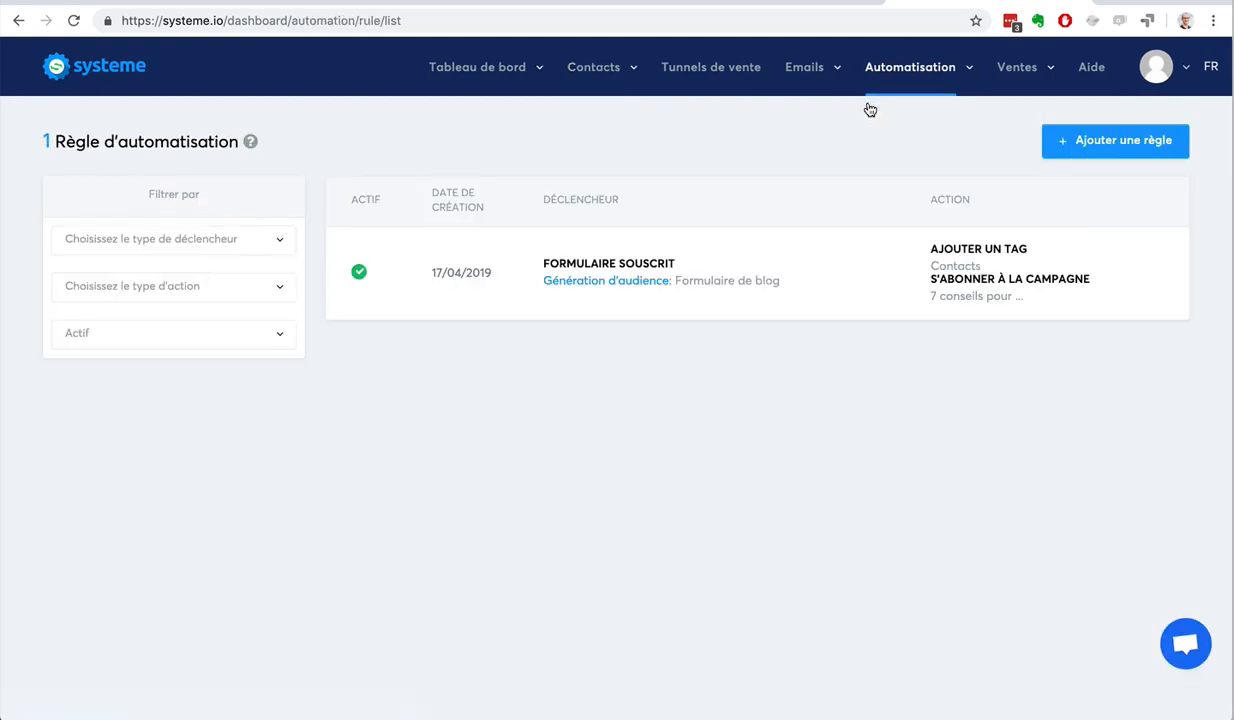
pyautogui.moveTo(868, 92)
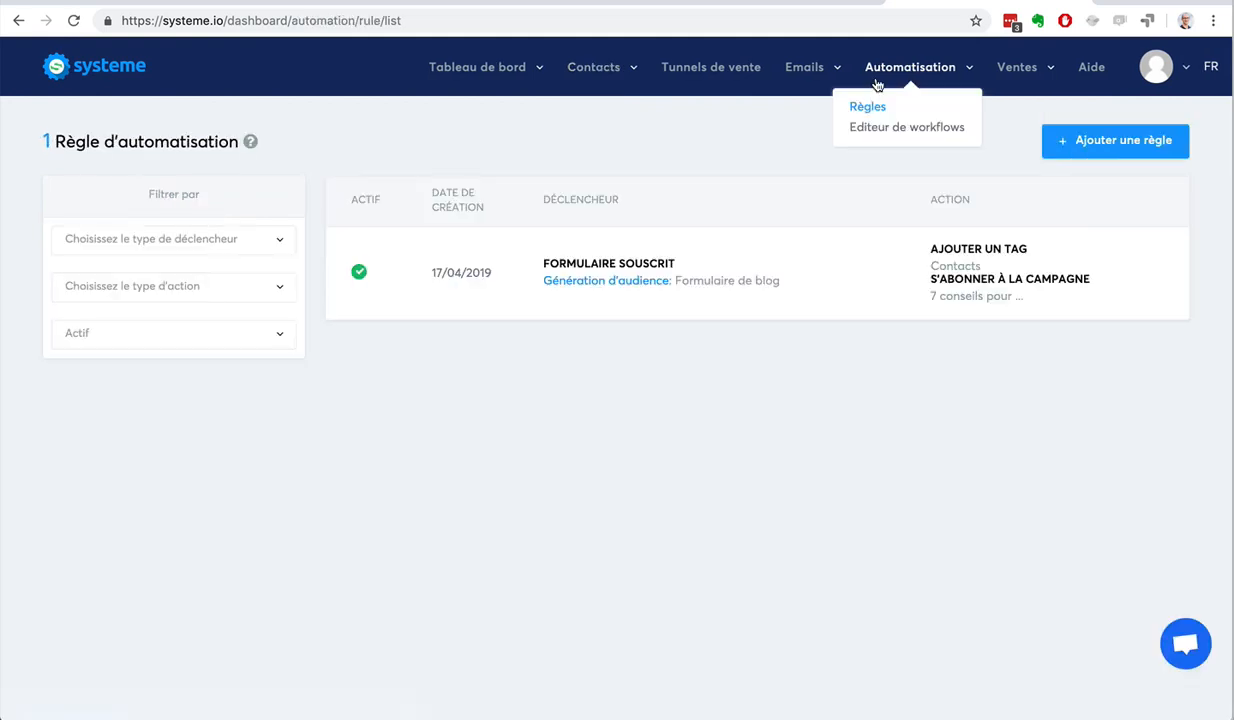
pyautogui.click(876, 128)
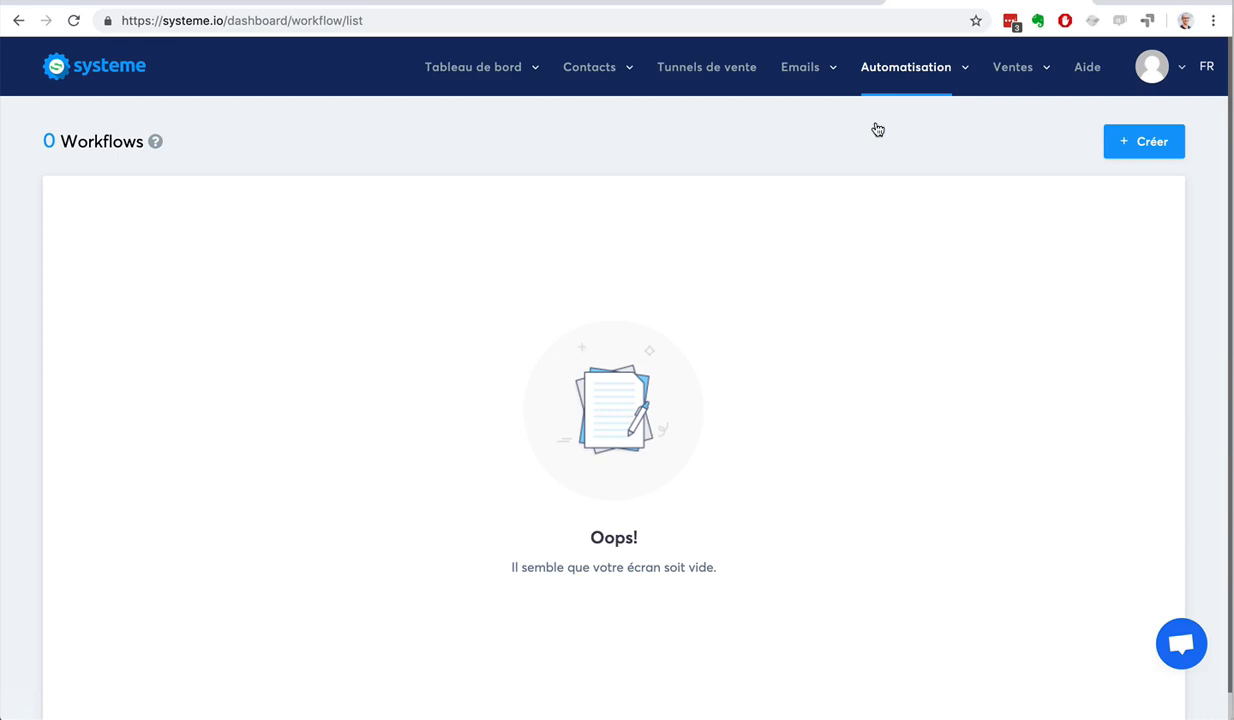
pyautogui.click(1145, 141)
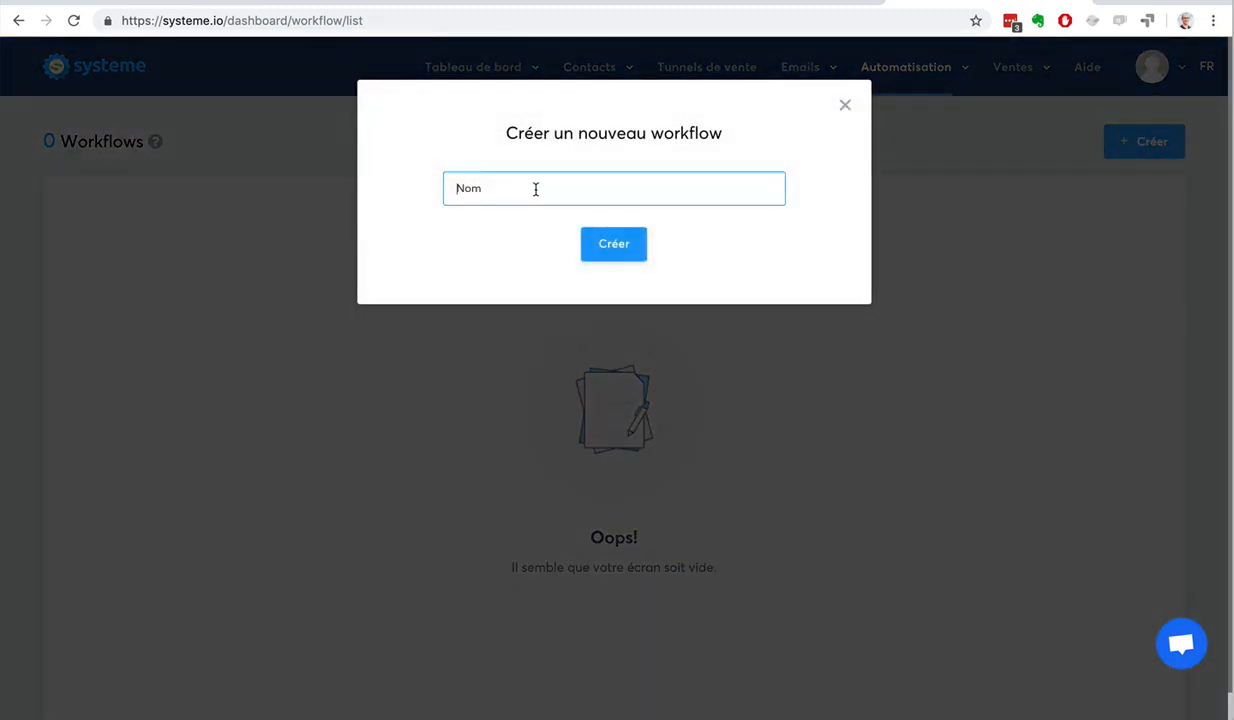
pyautogui.write('Workflow')
pyautogui.click(594, 242)
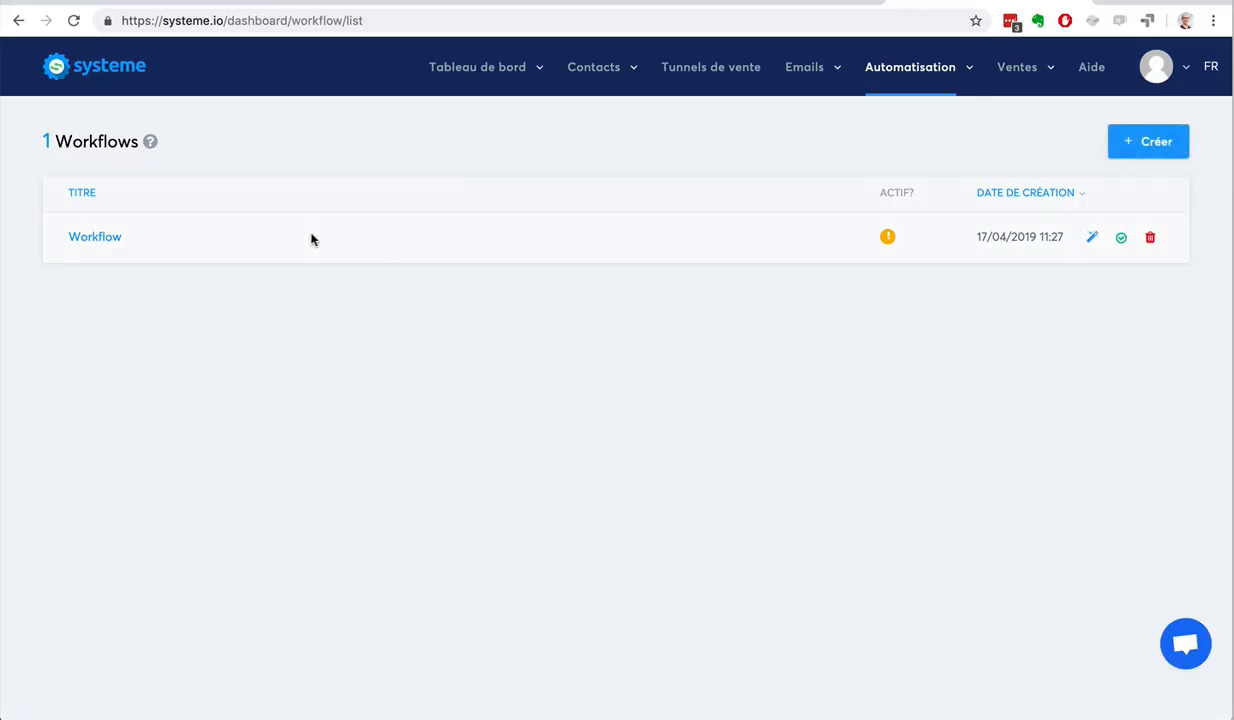
# Step: Open the workflow and create a "Formulaire d'inscription" trigger for the "Formulaire de blog" form of "Génération d'audience"
pyautogui.click(95, 237)
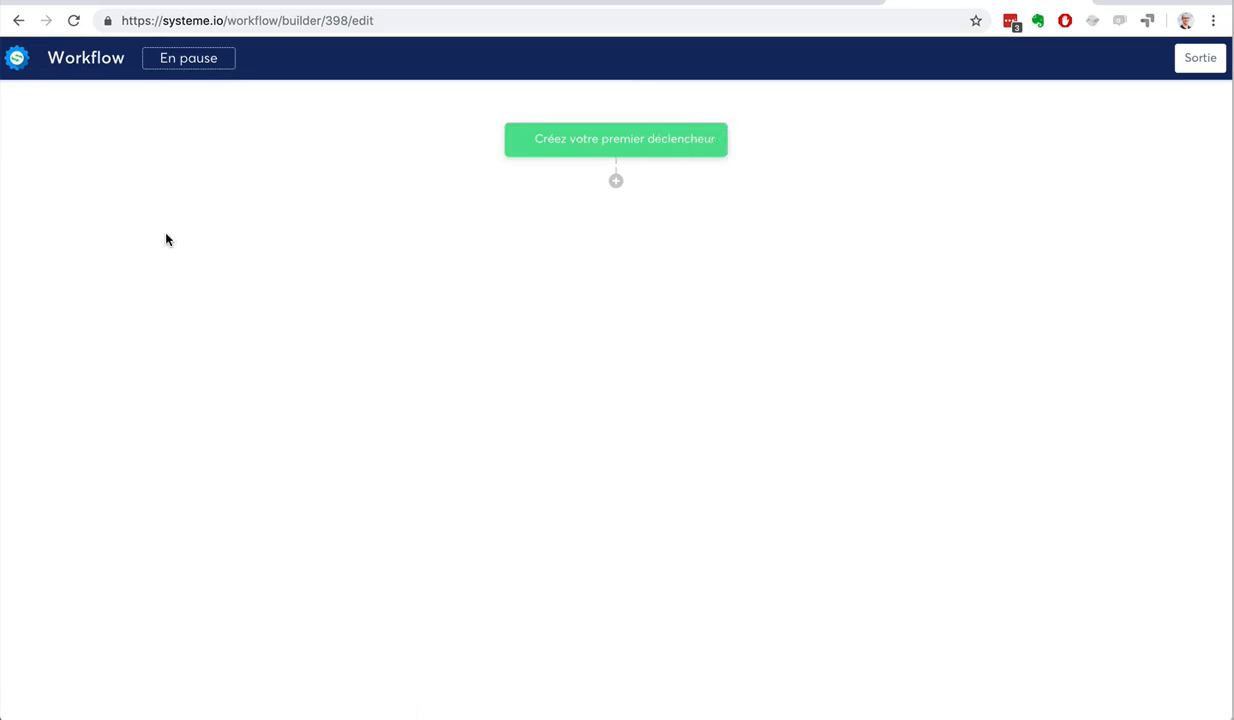
pyautogui.click(635, 145)
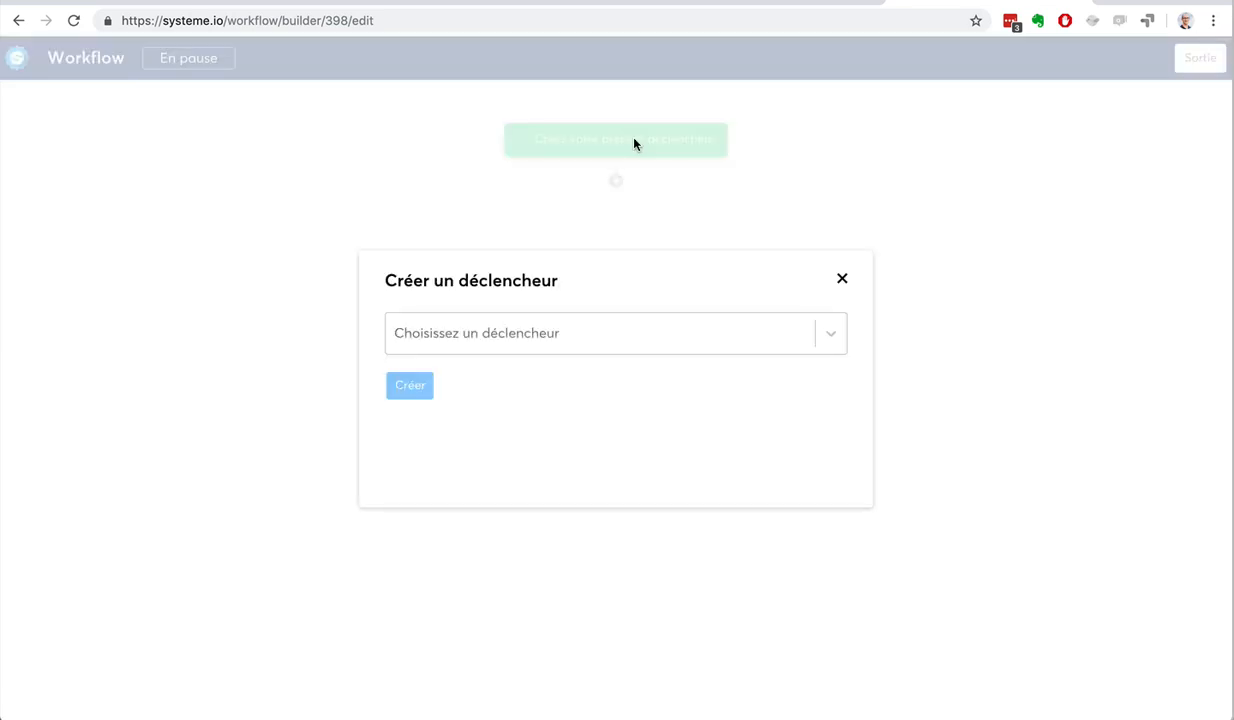
pyautogui.click(611, 325)
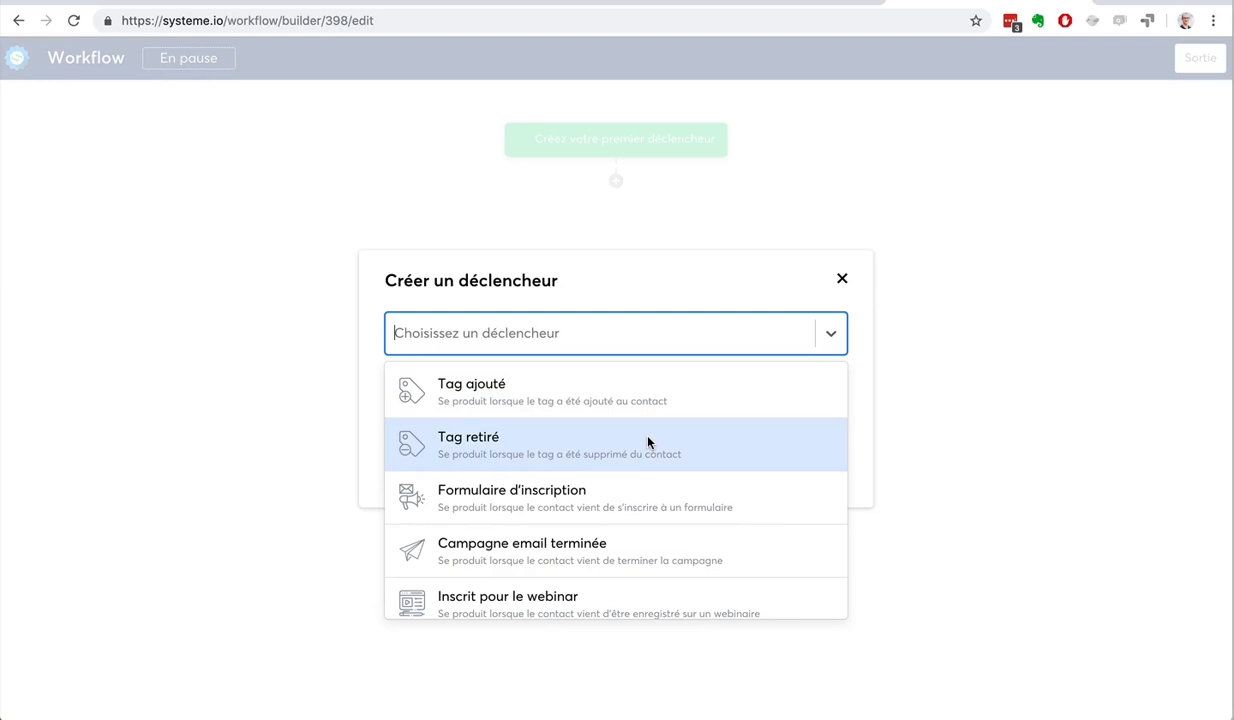
pyautogui.click(649, 491)
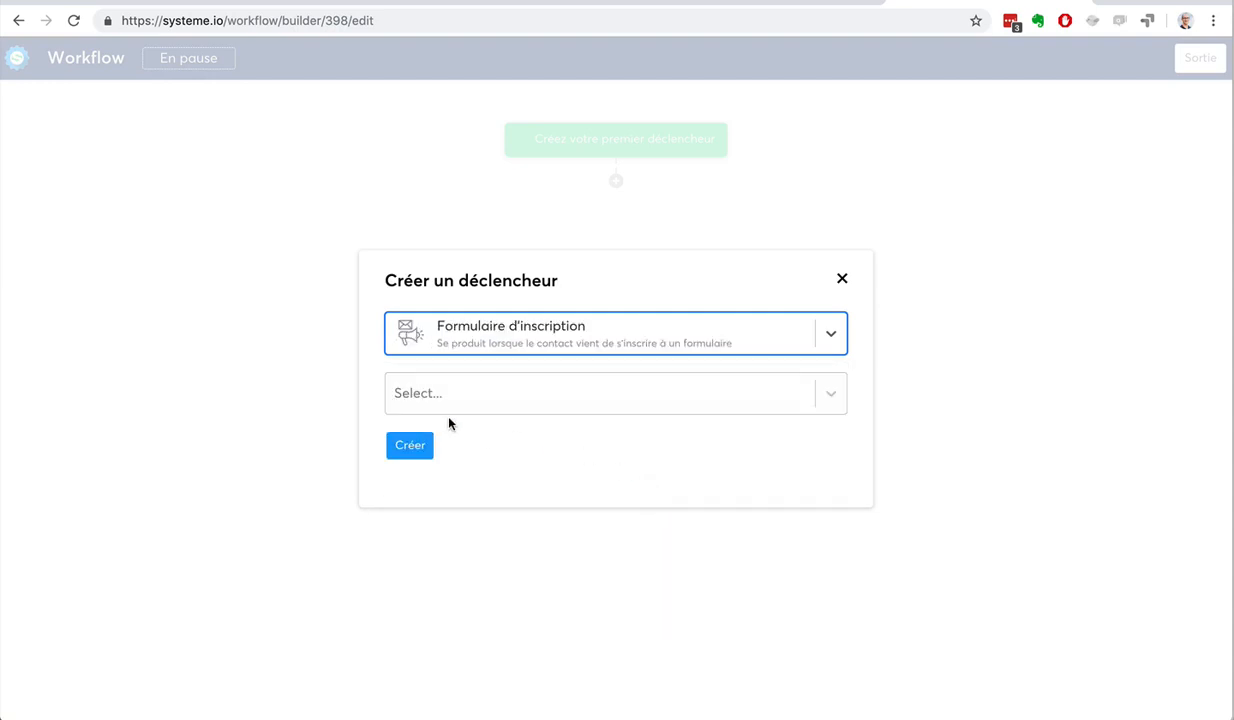
pyautogui.click(526, 400)
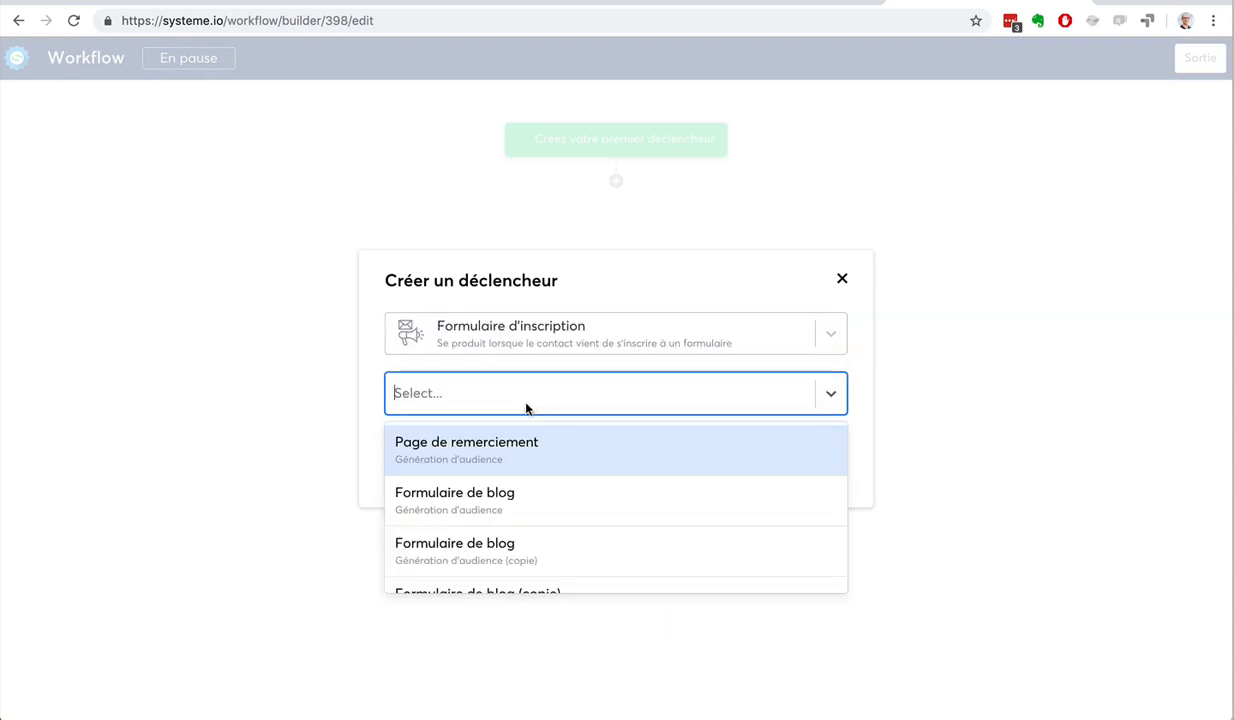
pyautogui.click(534, 500)
pyautogui.click(407, 445)
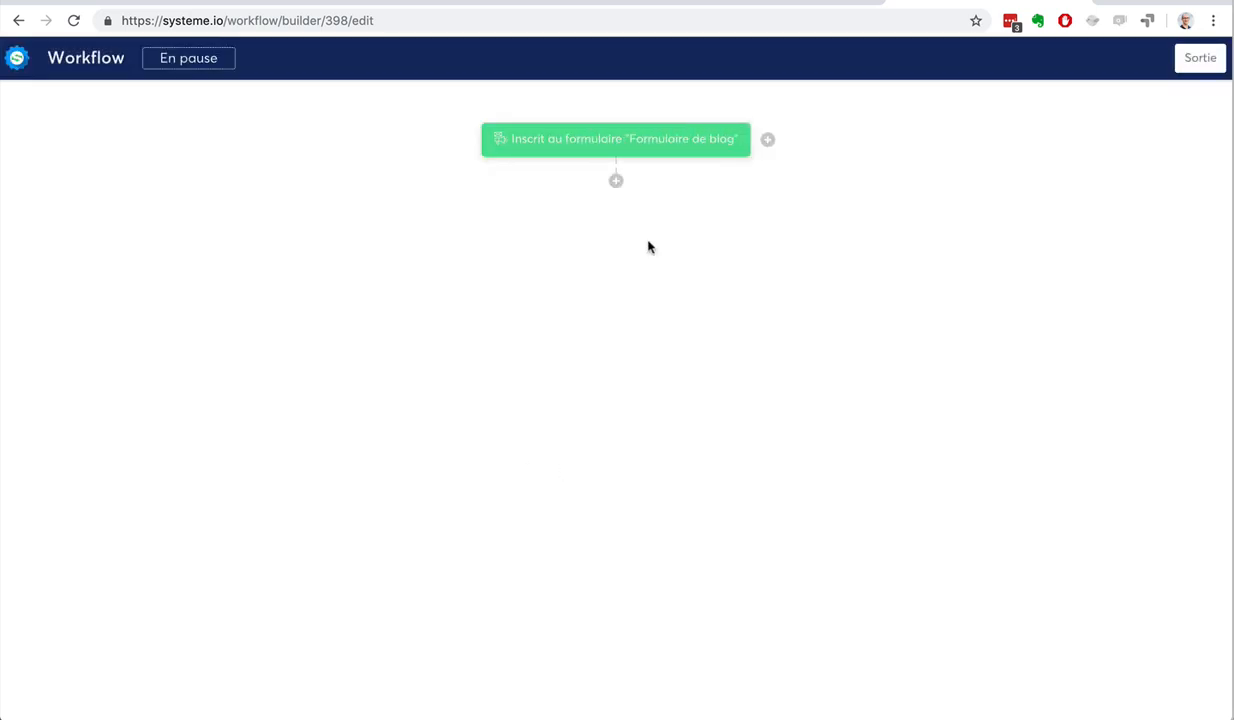
# Step: Add an "Ajouter un tag" action with the tag "Contacts" below the workflow's trigger
pyautogui.click(616, 181)
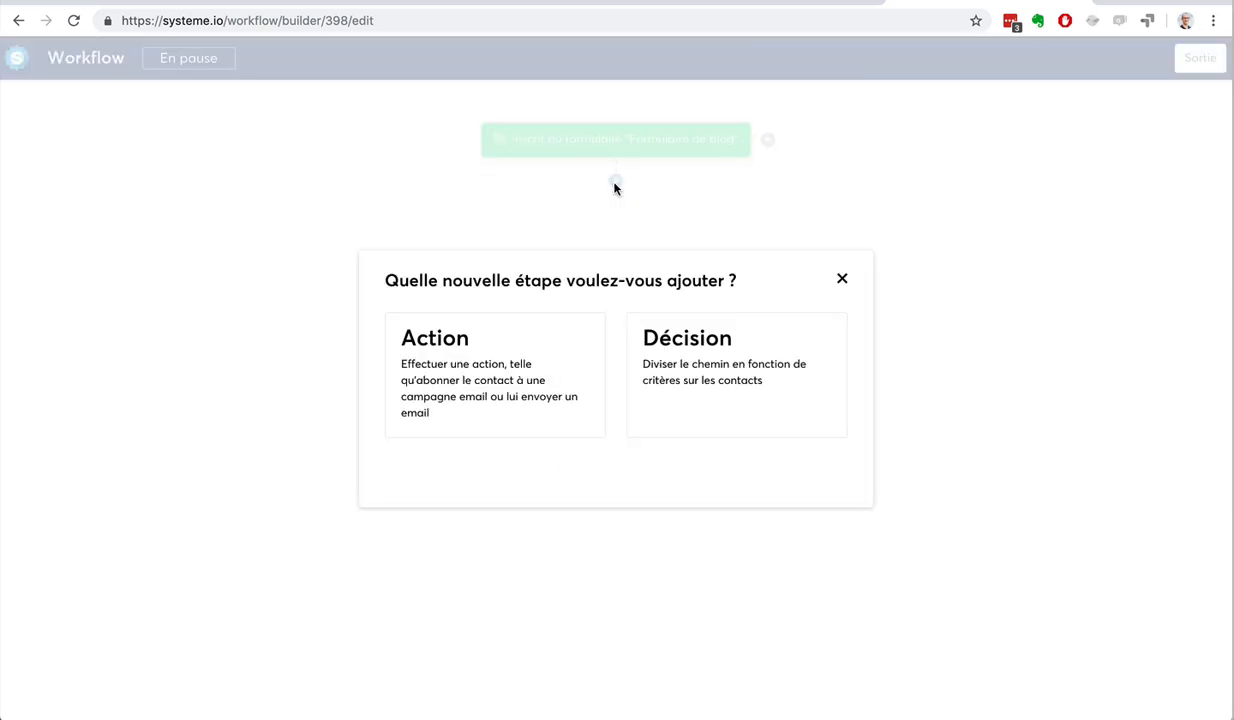
pyautogui.click(490, 366)
pyautogui.click(501, 343)
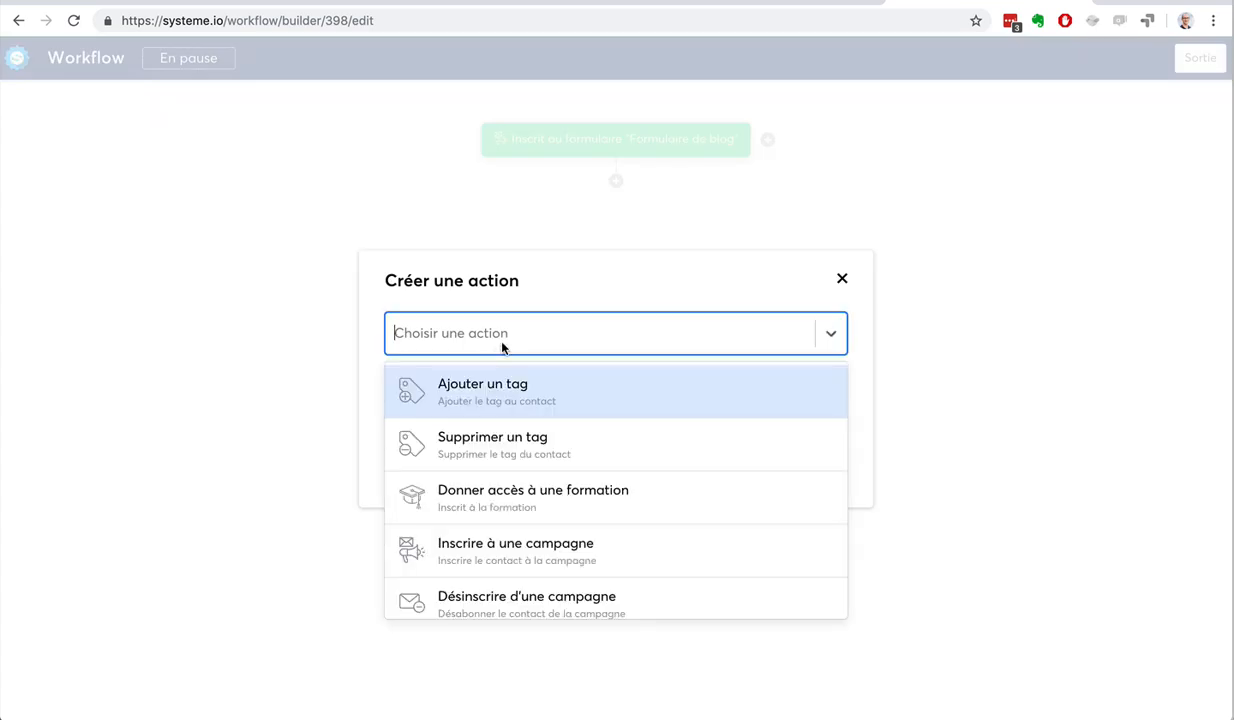
pyautogui.click(513, 401)
pyautogui.click(464, 389)
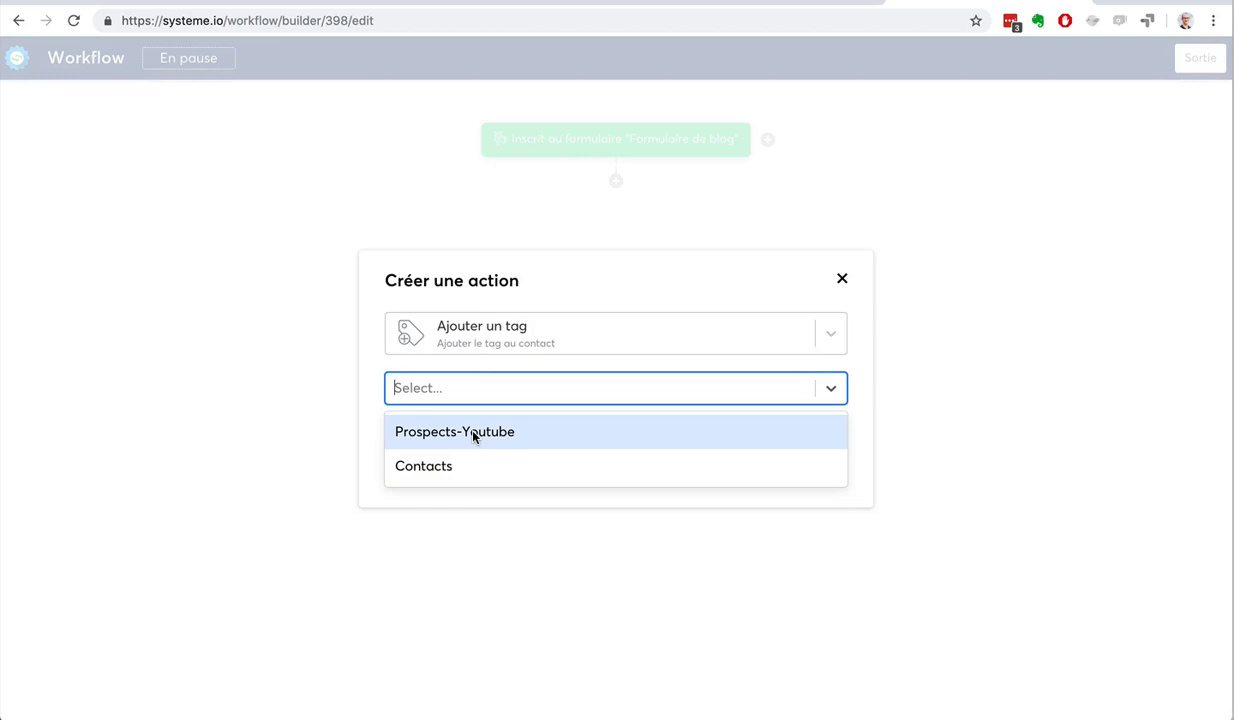
pyautogui.click(474, 464)
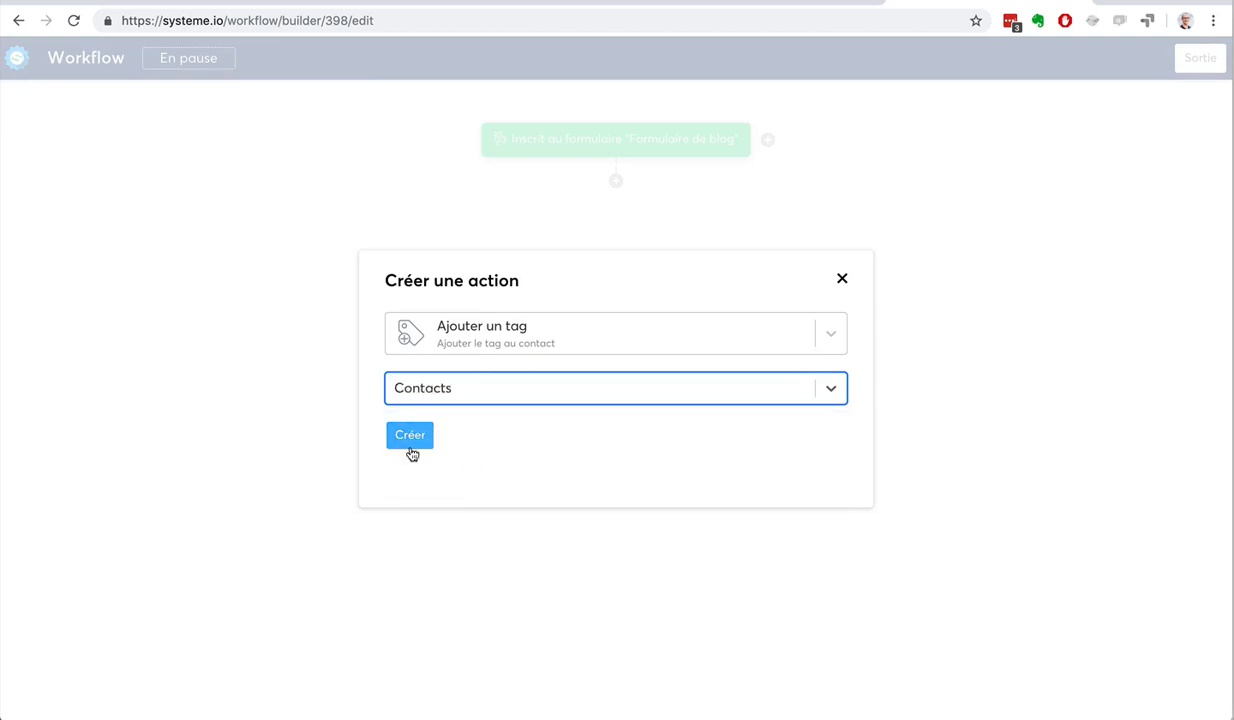
pyautogui.click(410, 435)
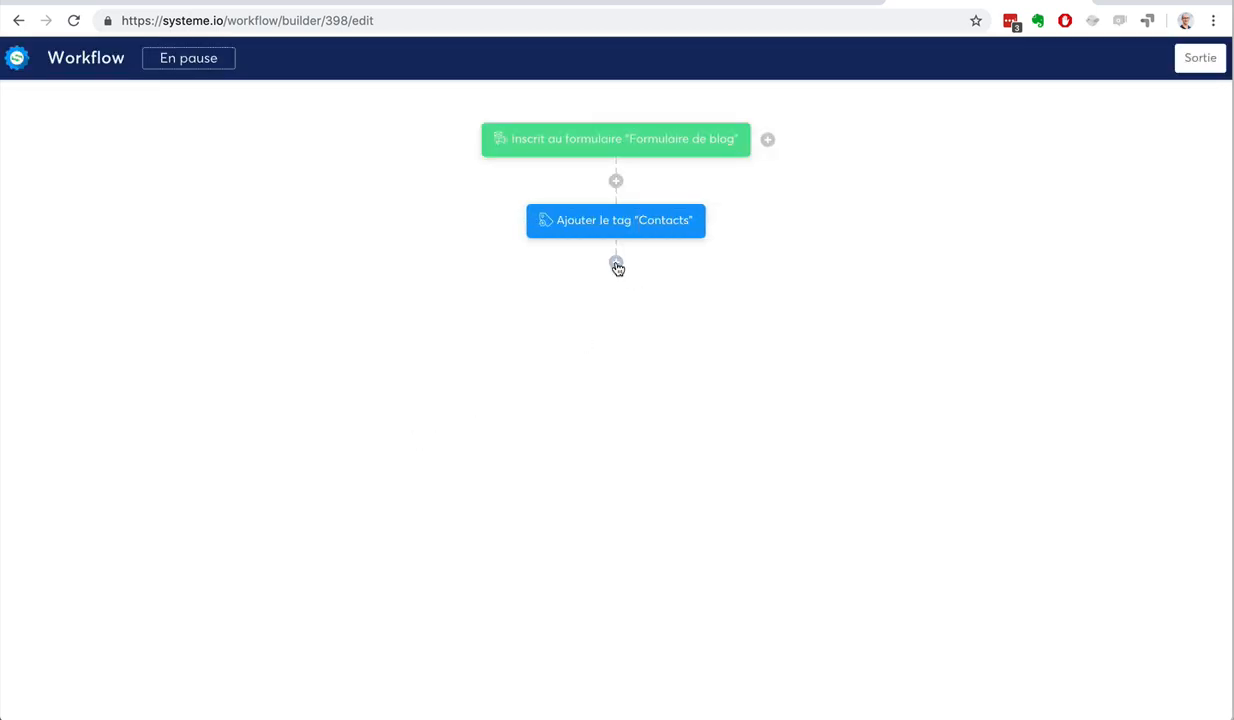
pyautogui.click(616, 264)
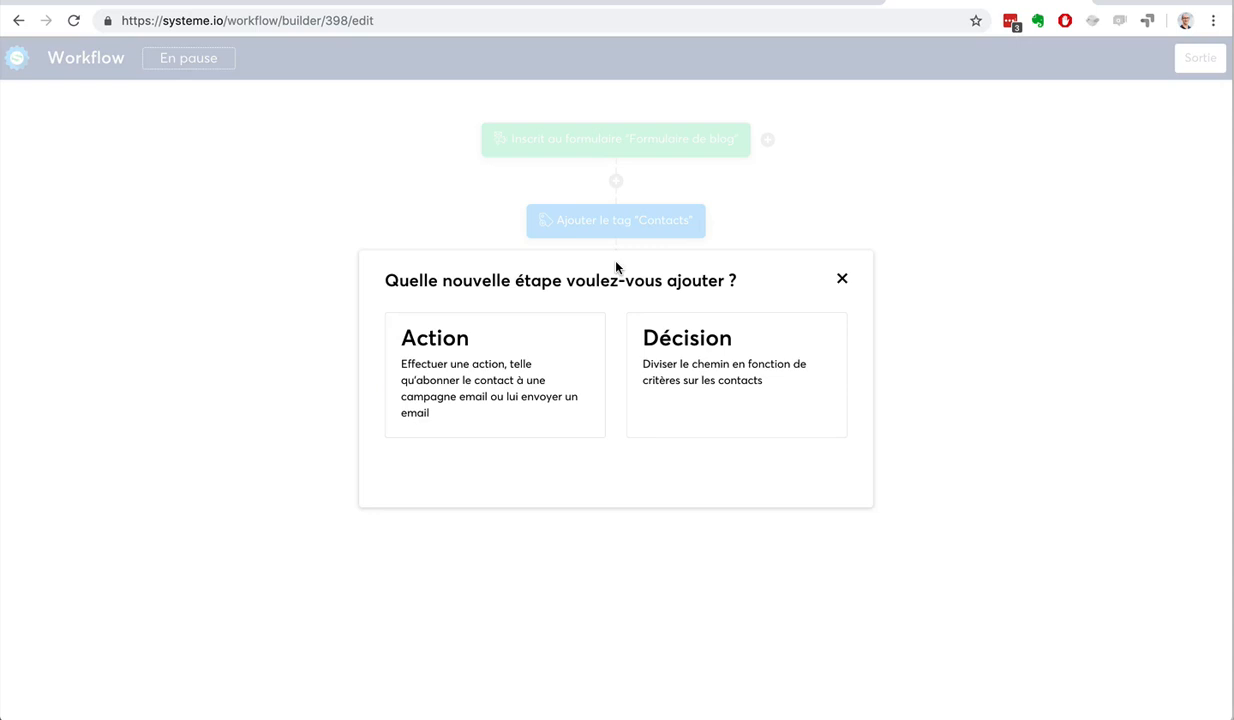
pyautogui.click(466, 376)
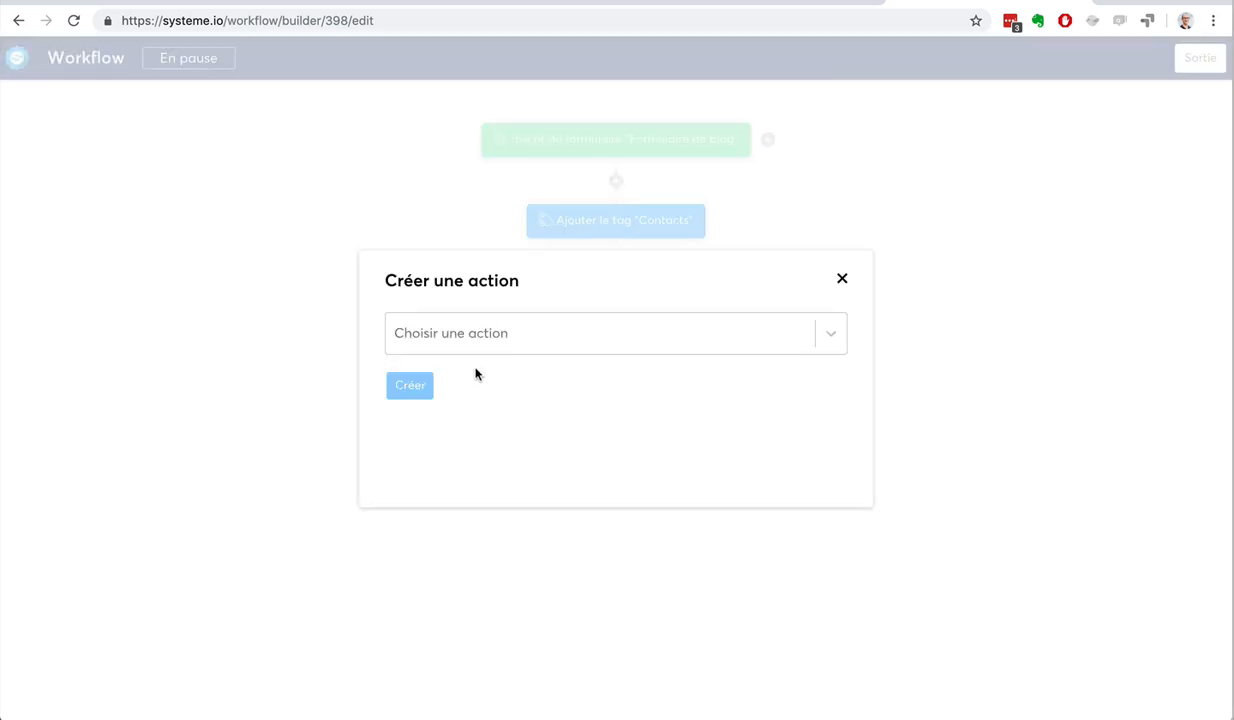
pyautogui.click(492, 338)
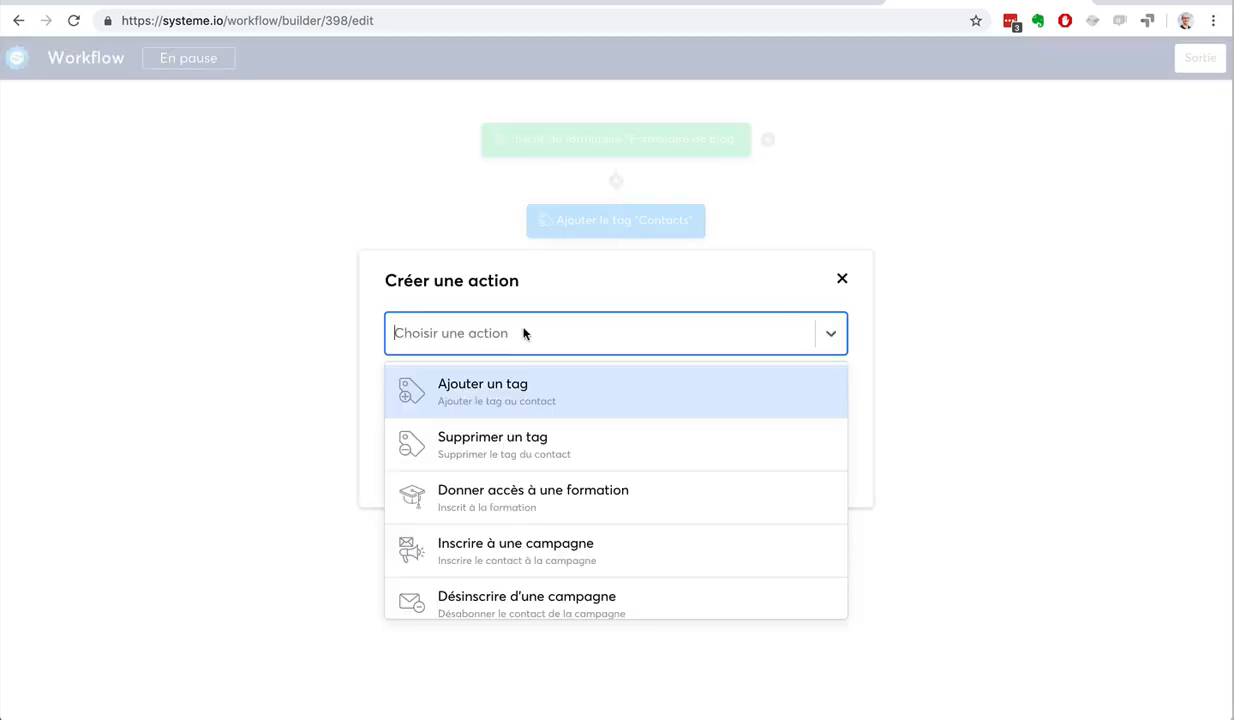
pyautogui.scroll(-3, 702, 441)
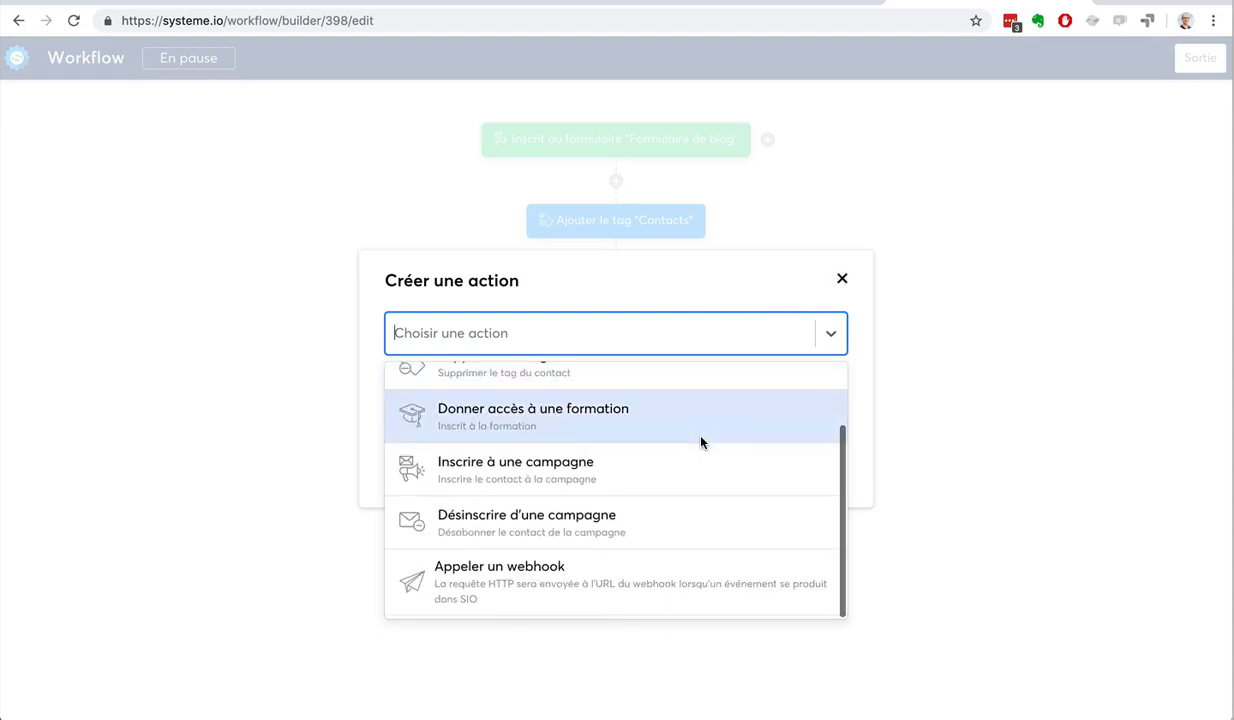
pyautogui.click(841, 281)
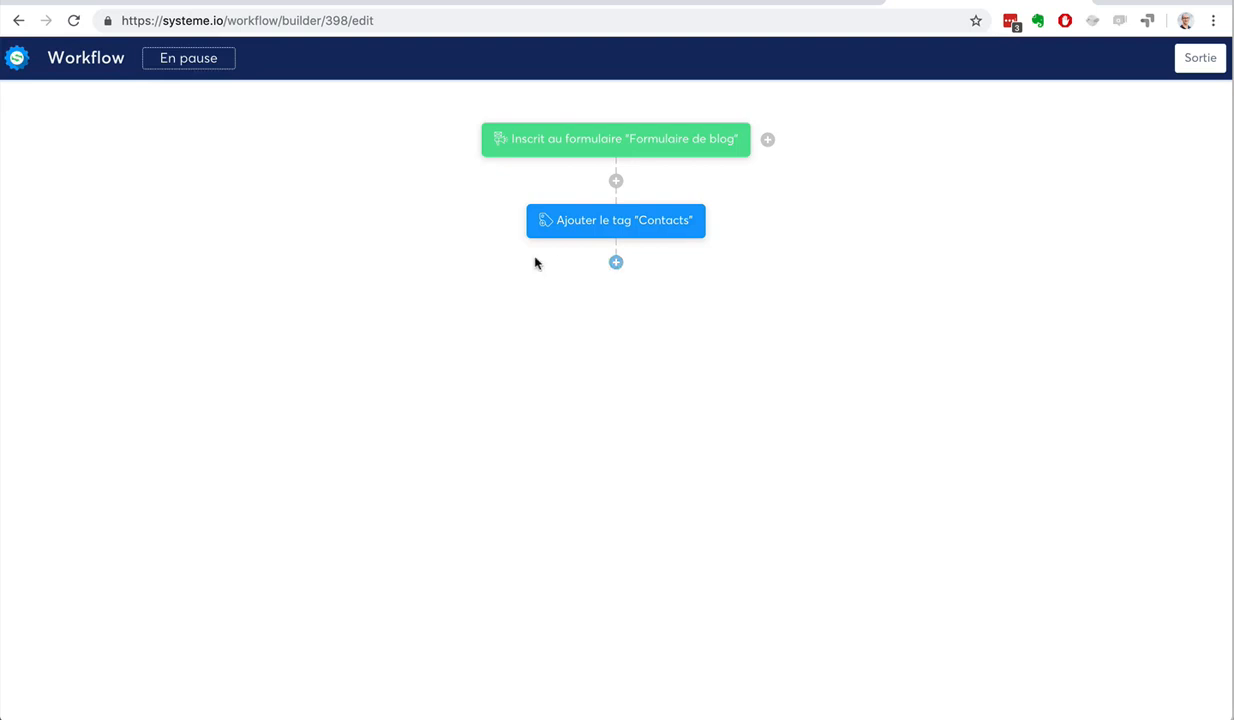
pyautogui.click(616, 262)
pyautogui.click(688, 350)
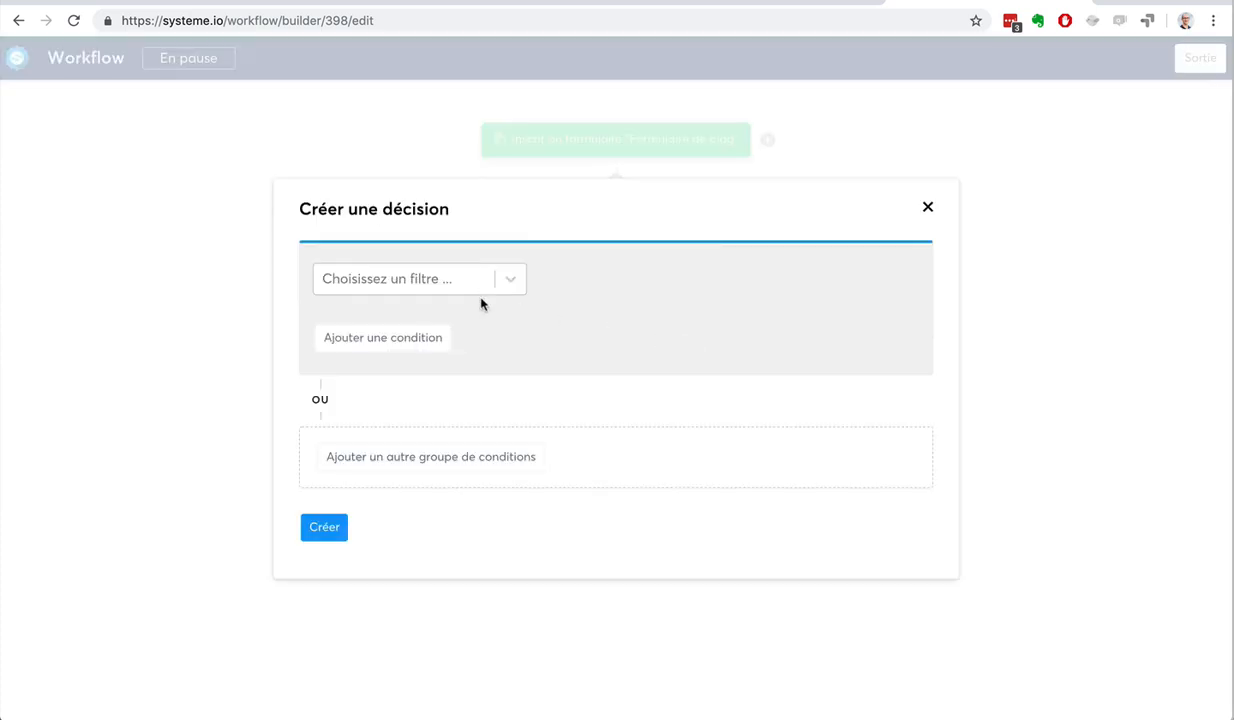
pyautogui.click(929, 208)
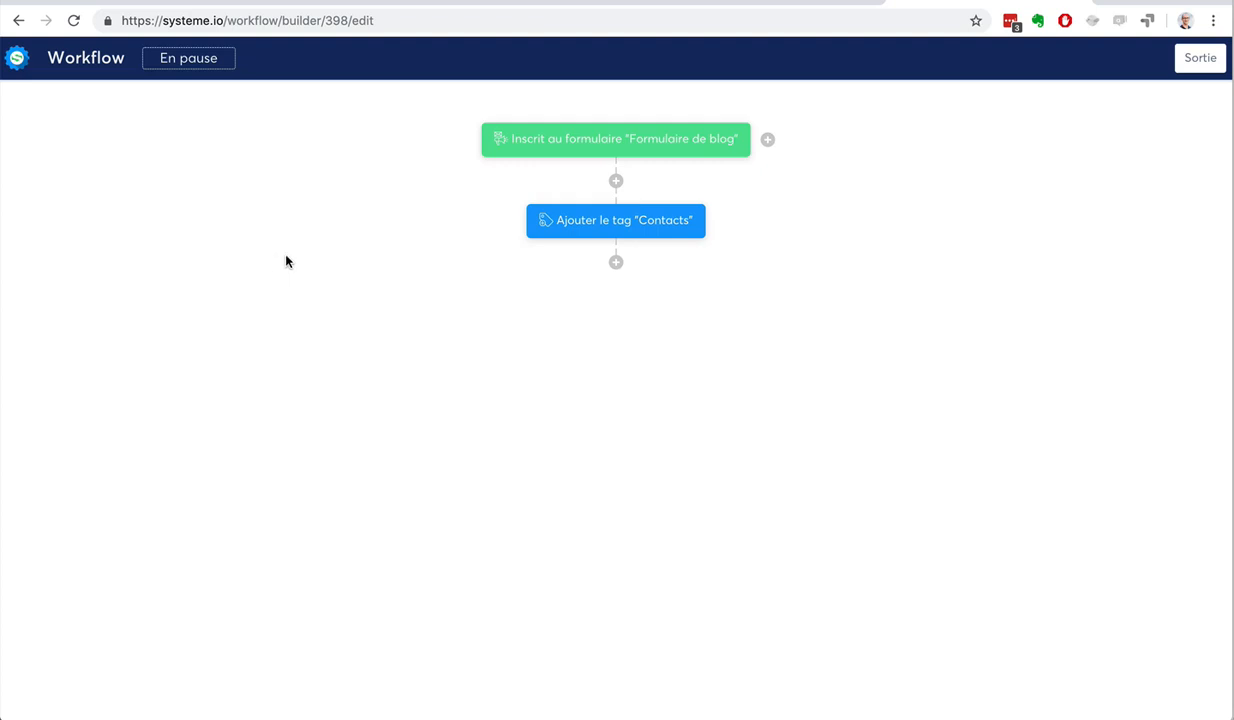
# Step: Add an "Inscrire à une campagne" action with the campaign "7 conseils pour ..." below the tag action
pyautogui.click(616, 264)
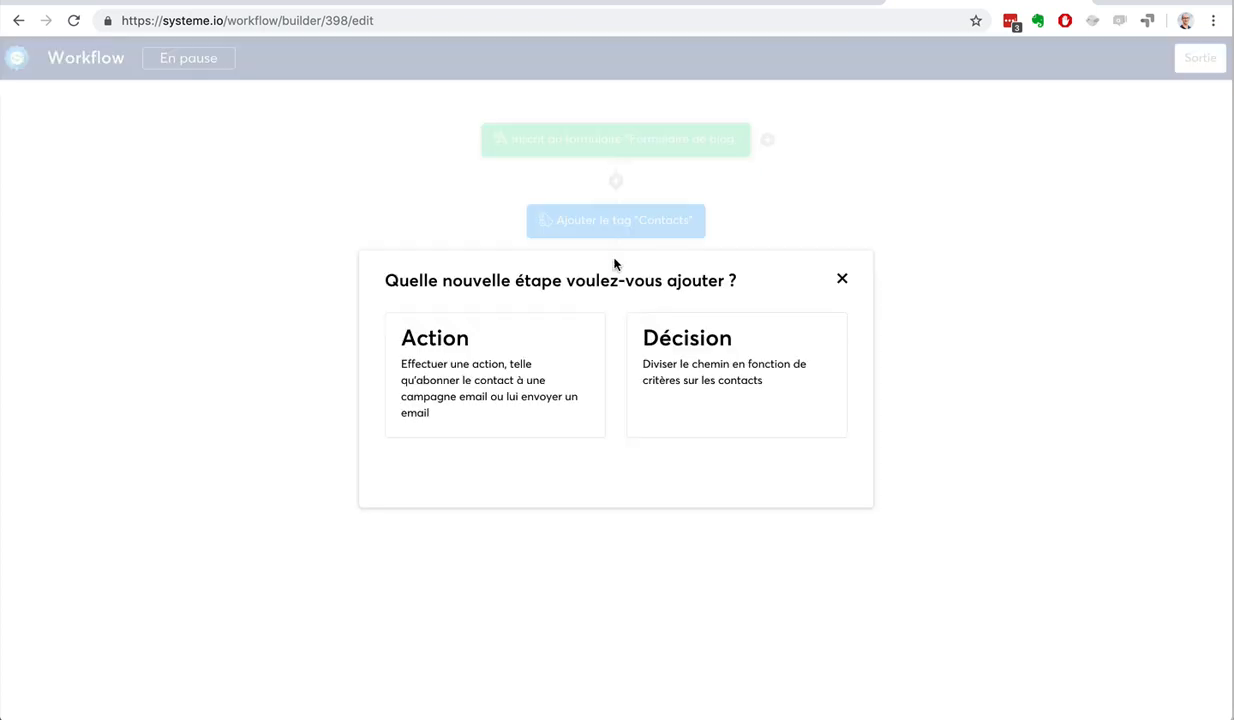
pyautogui.click(500, 345)
pyautogui.click(550, 347)
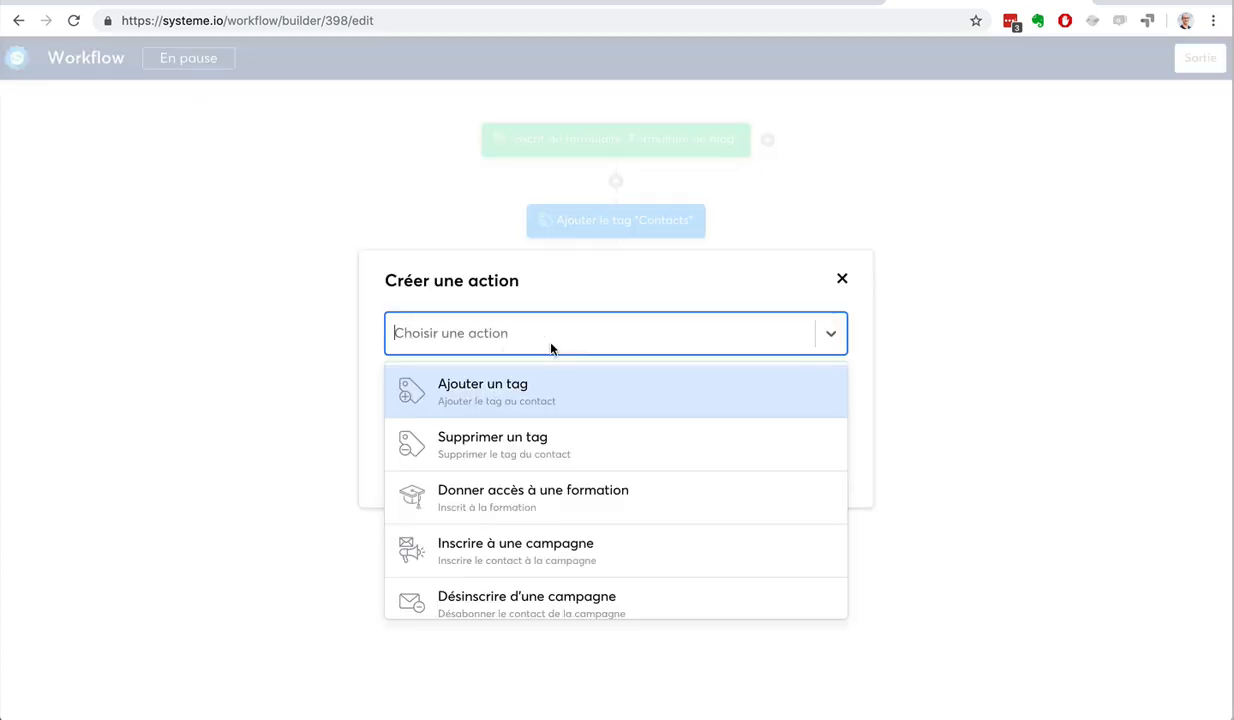
pyautogui.click(569, 545)
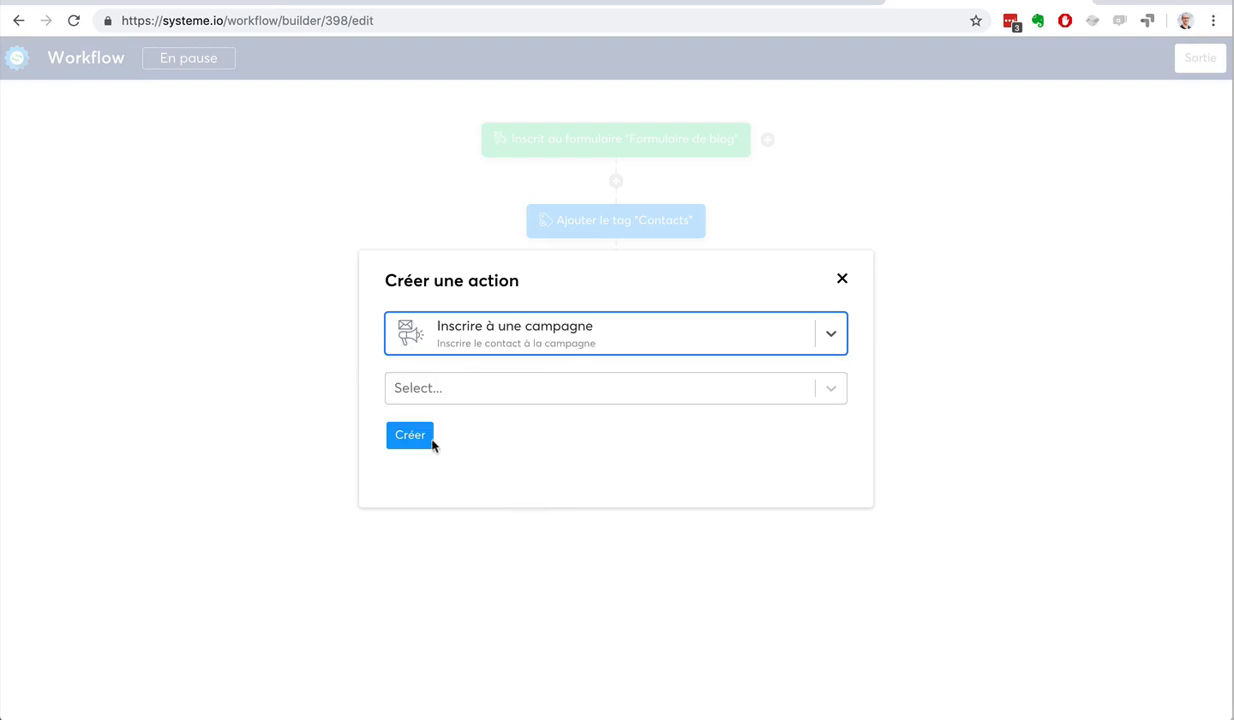
pyautogui.click(469, 389)
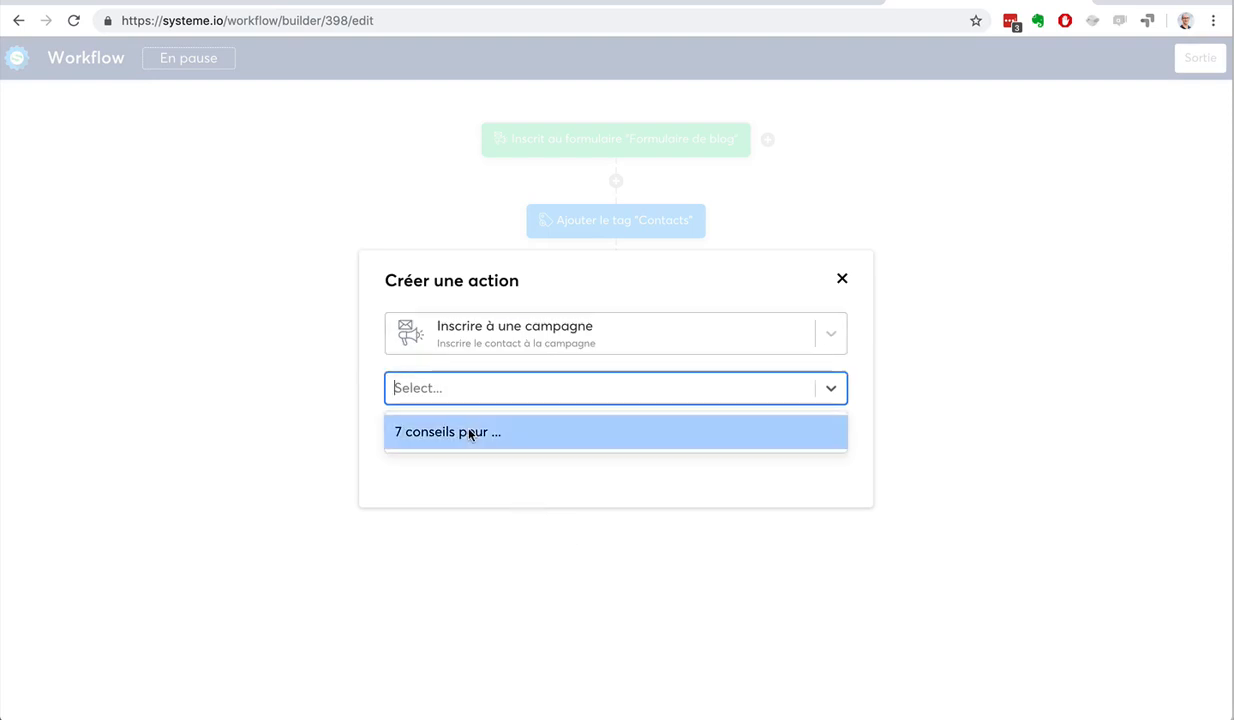
pyautogui.click(408, 431)
pyautogui.click(409, 435)
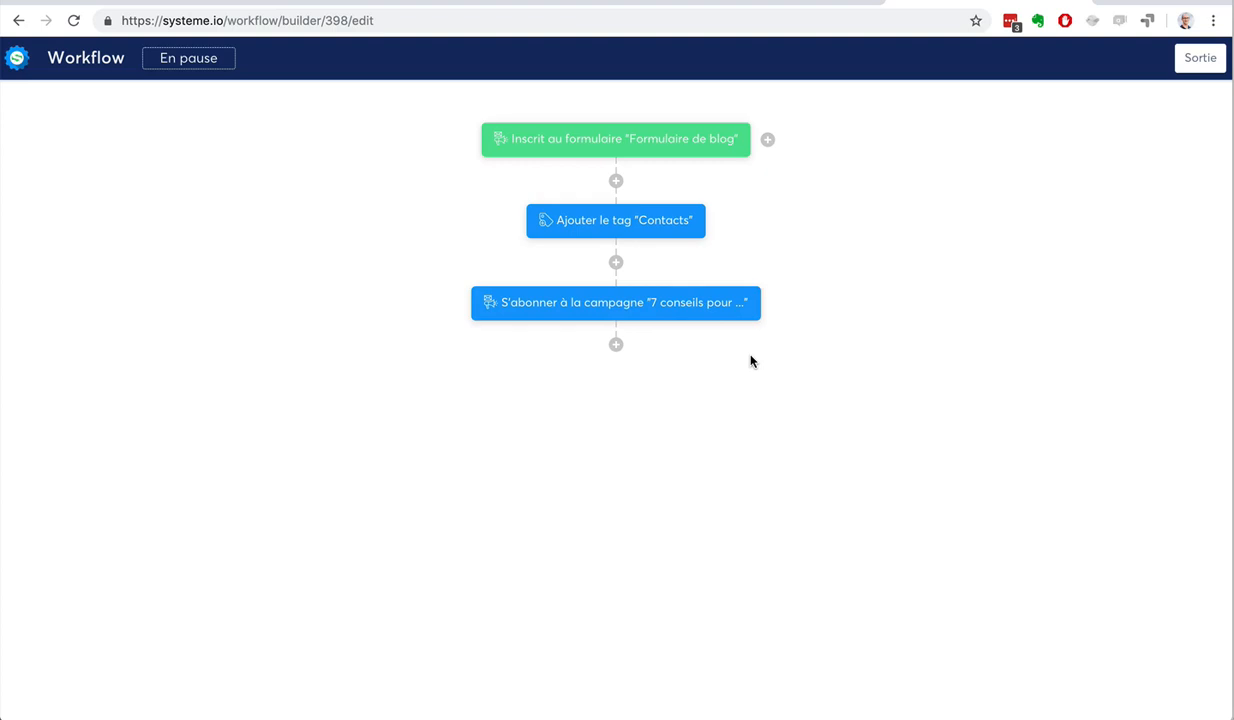
# Step: Add a decision below the campaign subscription with the filter "Tag", condition "Contact tagué avec" and tag "Prospects-Youtube"
pyautogui.moveTo(616, 310)
pyautogui.click(616, 346)
pyautogui.click(669, 354)
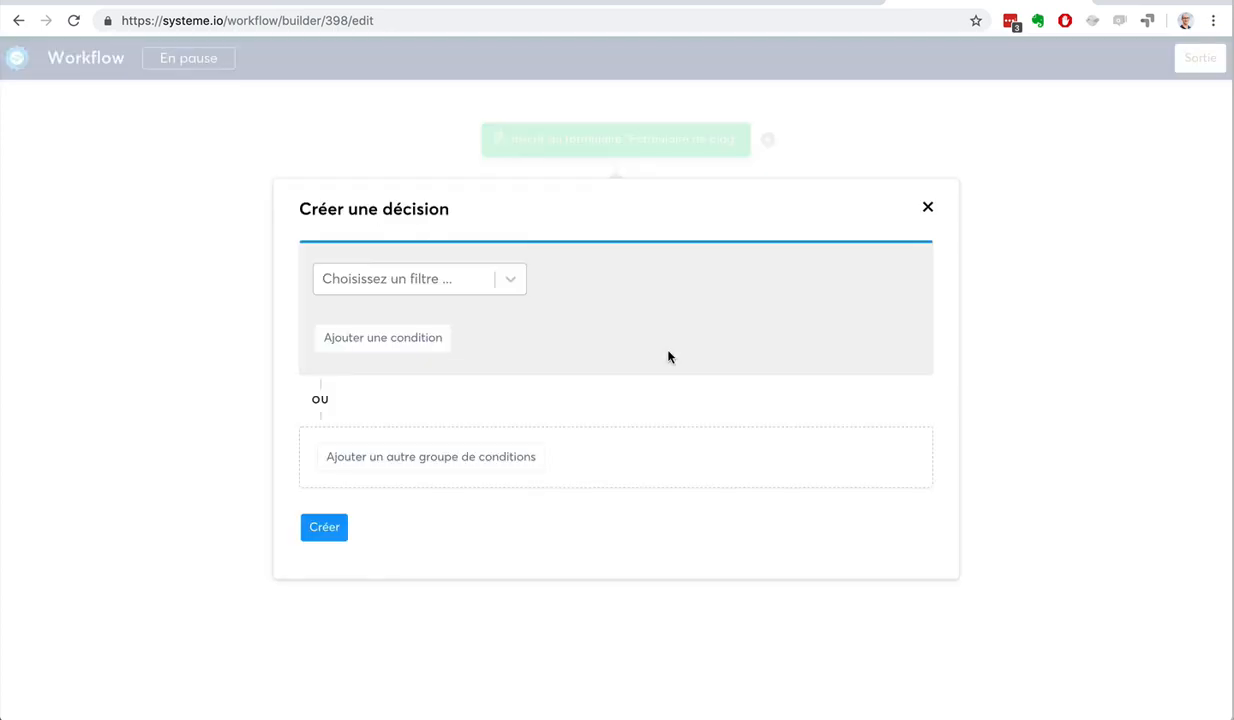
pyautogui.click(500, 288)
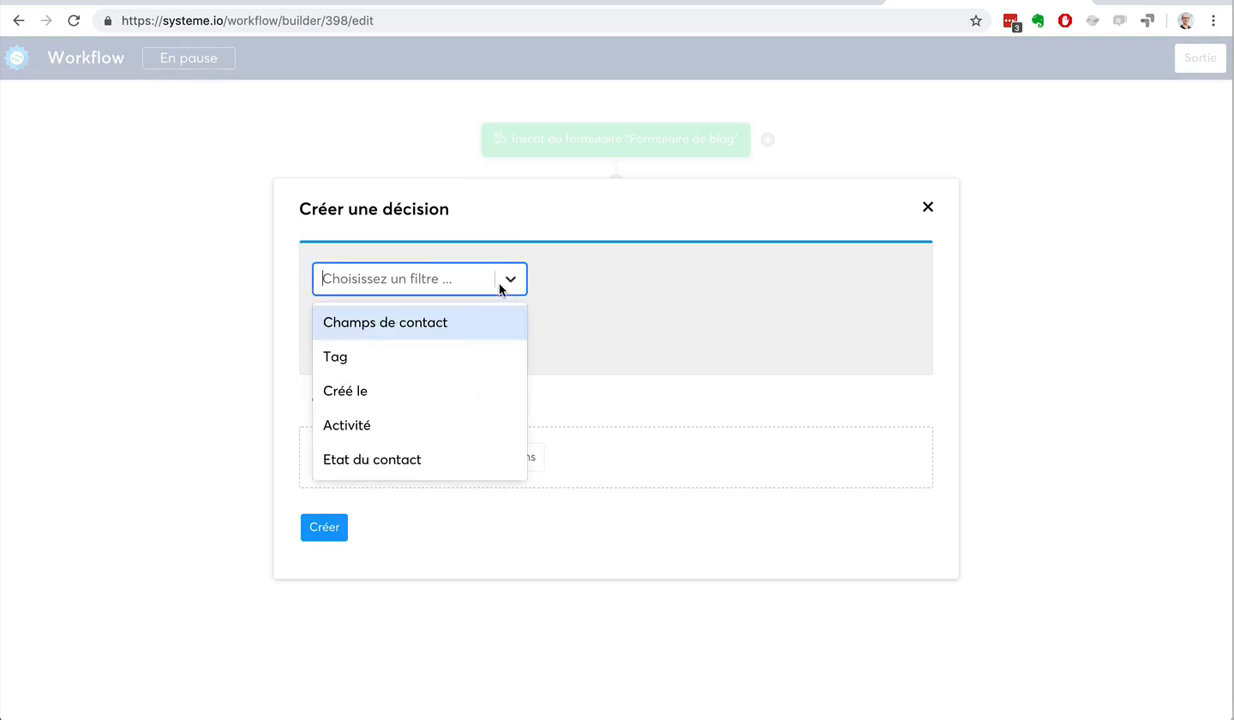
pyautogui.click(446, 356)
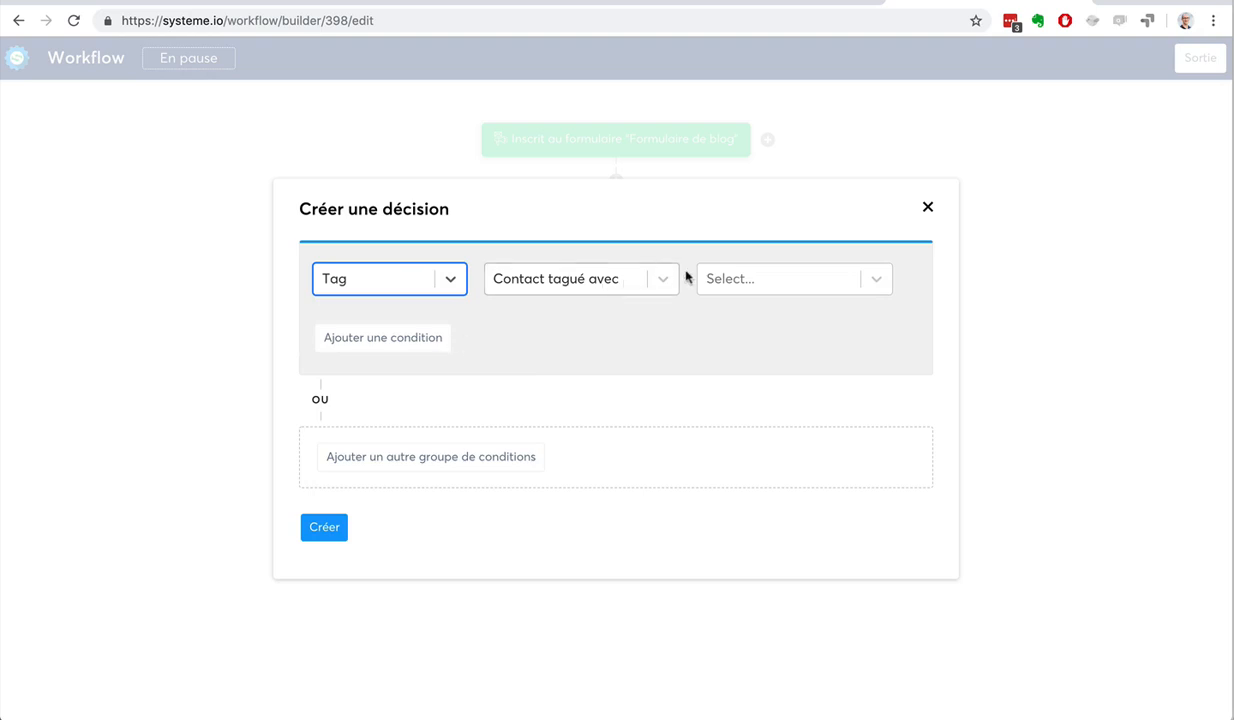
pyautogui.click(730, 279)
pyautogui.click(747, 325)
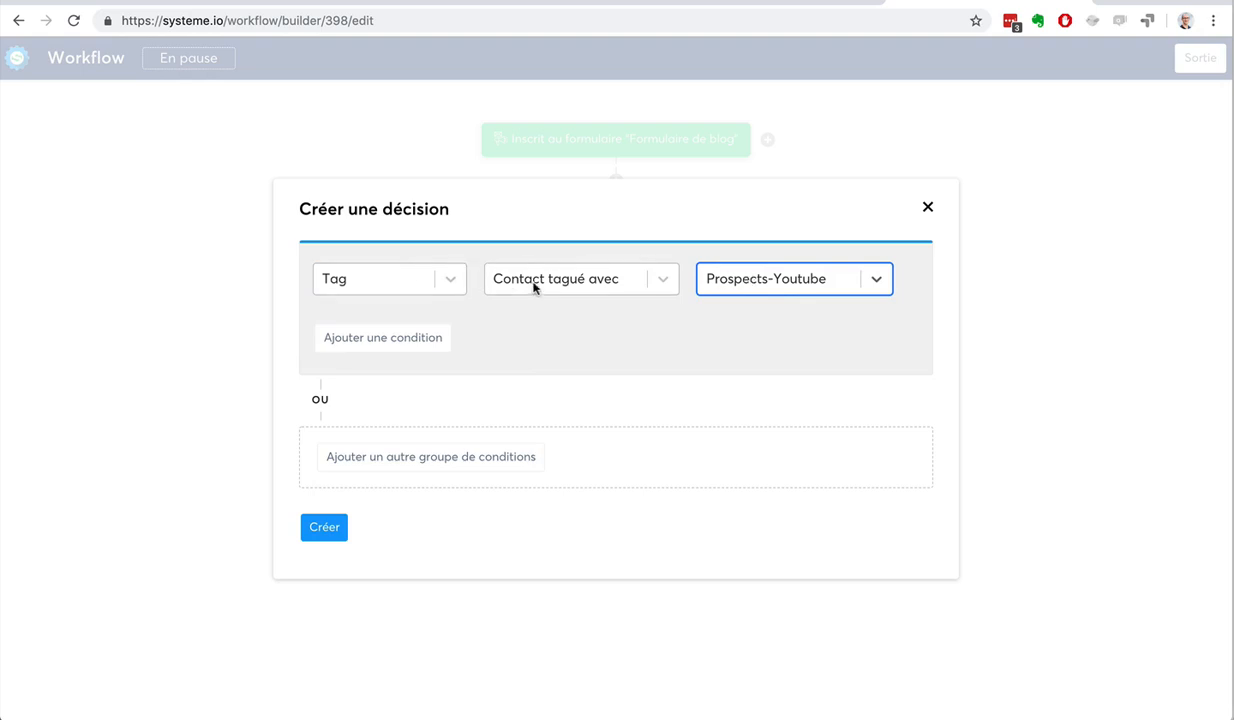
pyautogui.click(395, 282)
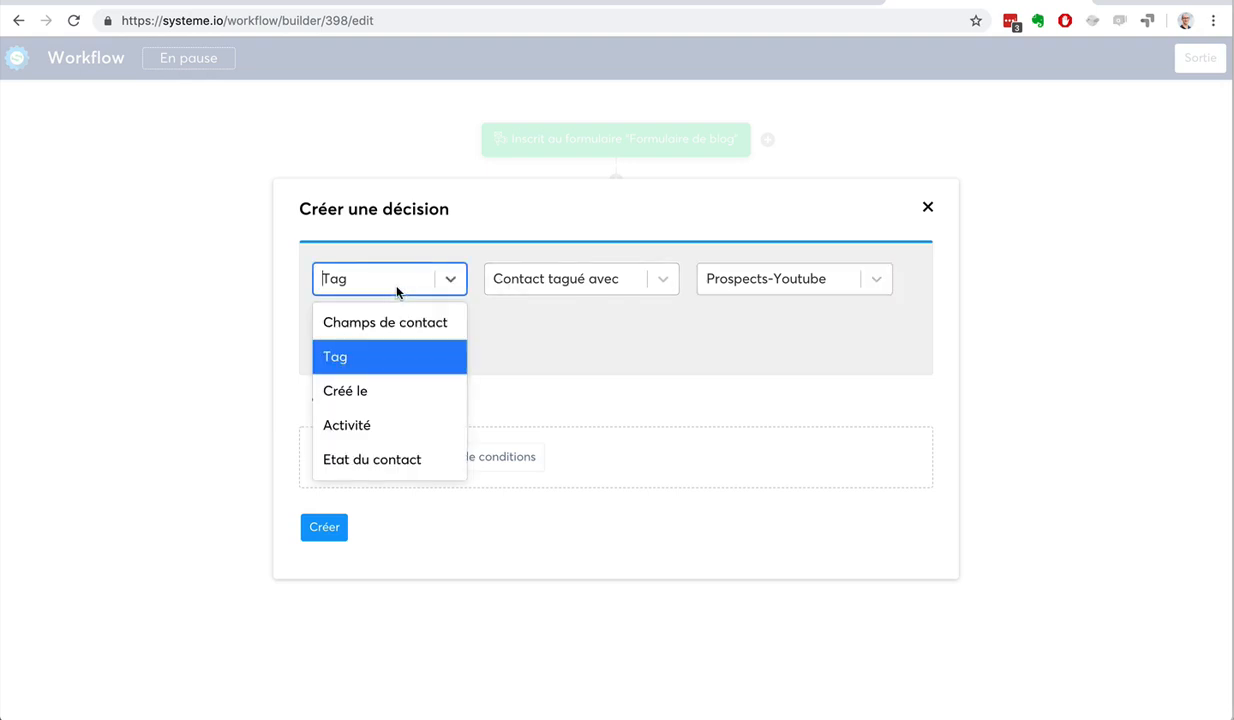
pyautogui.click(523, 377)
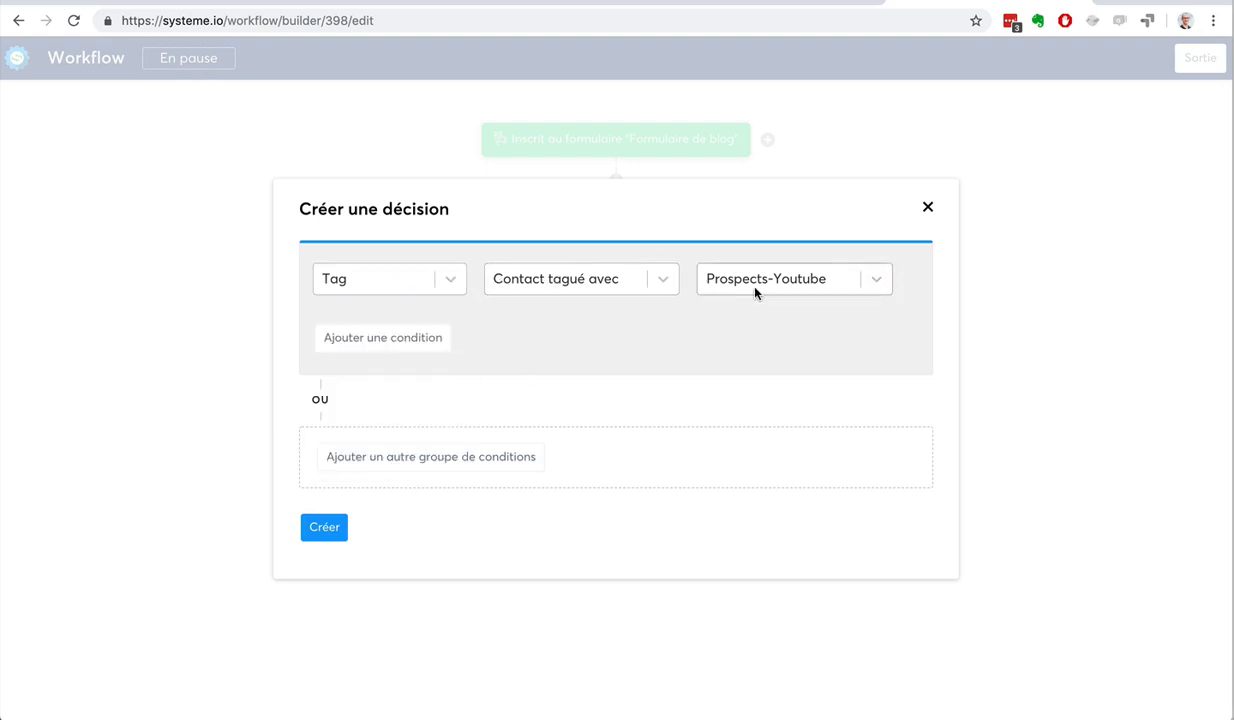
pyautogui.scroll(-1, 482, 435)
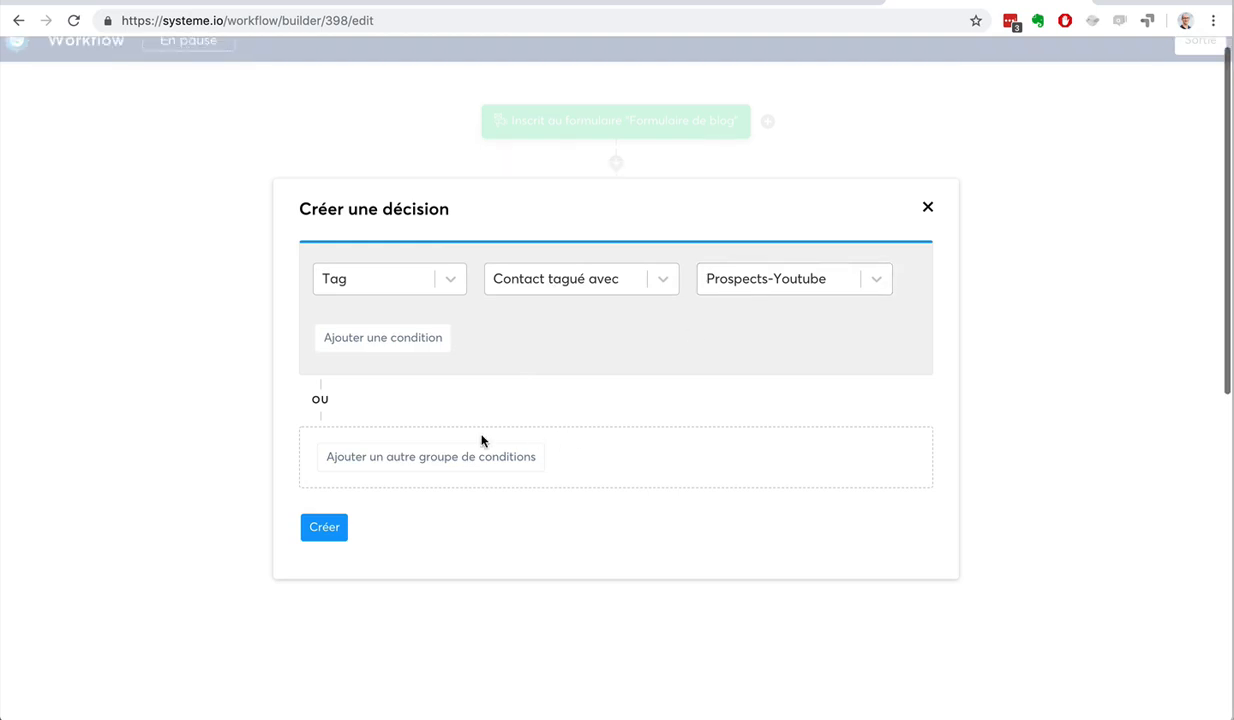
pyautogui.click(325, 528)
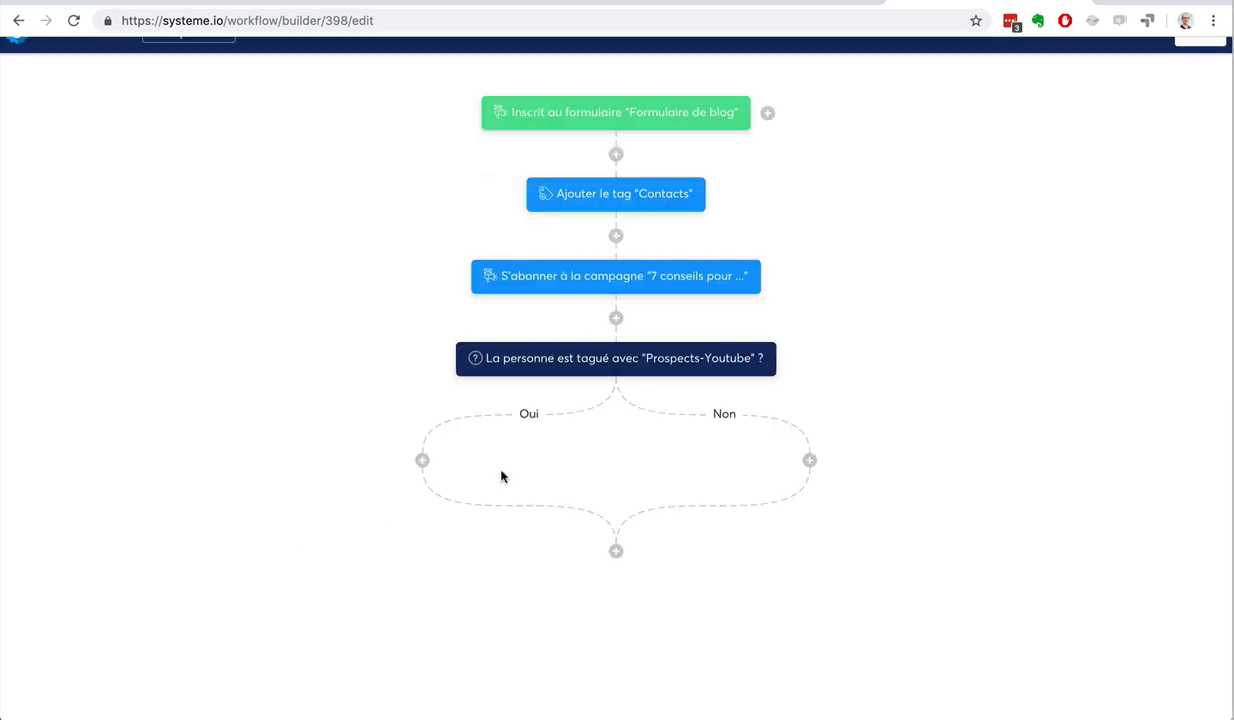
# Step: Add a "Désinscrire d'une campagne" action with the campaign "7 conseils pour ..." on the decision's "Oui" branch
pyautogui.click(422, 460)
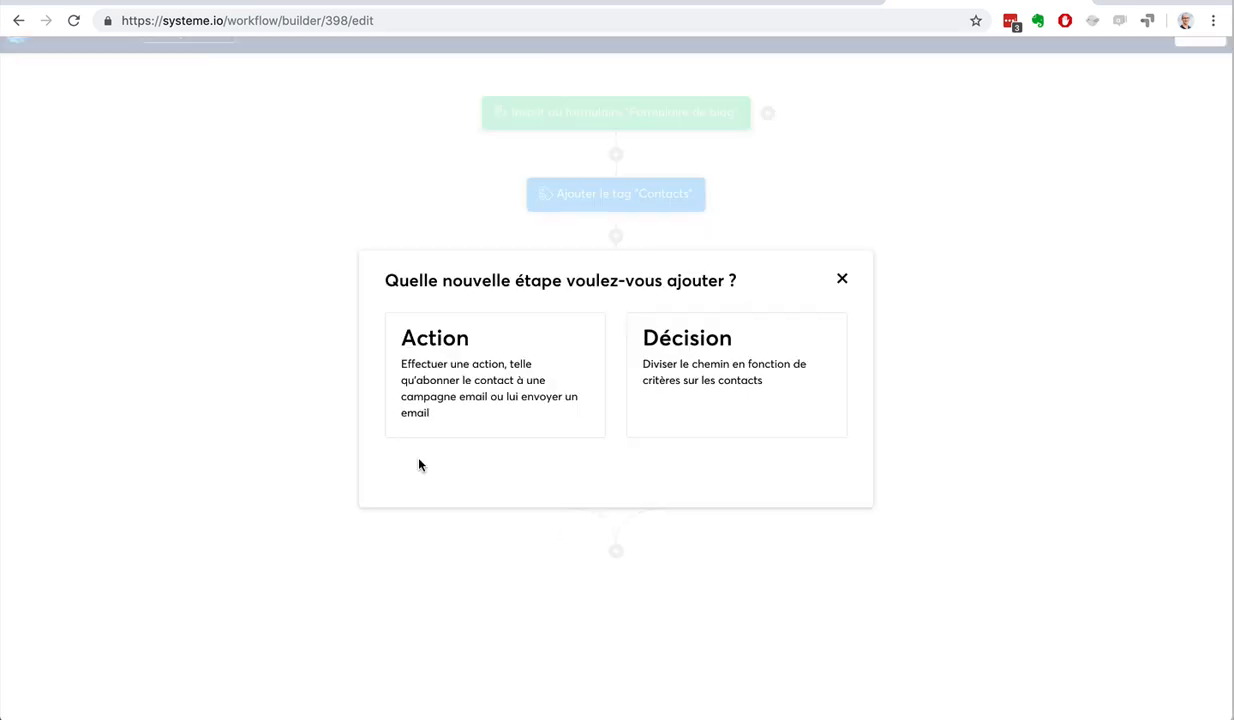
pyautogui.click(478, 402)
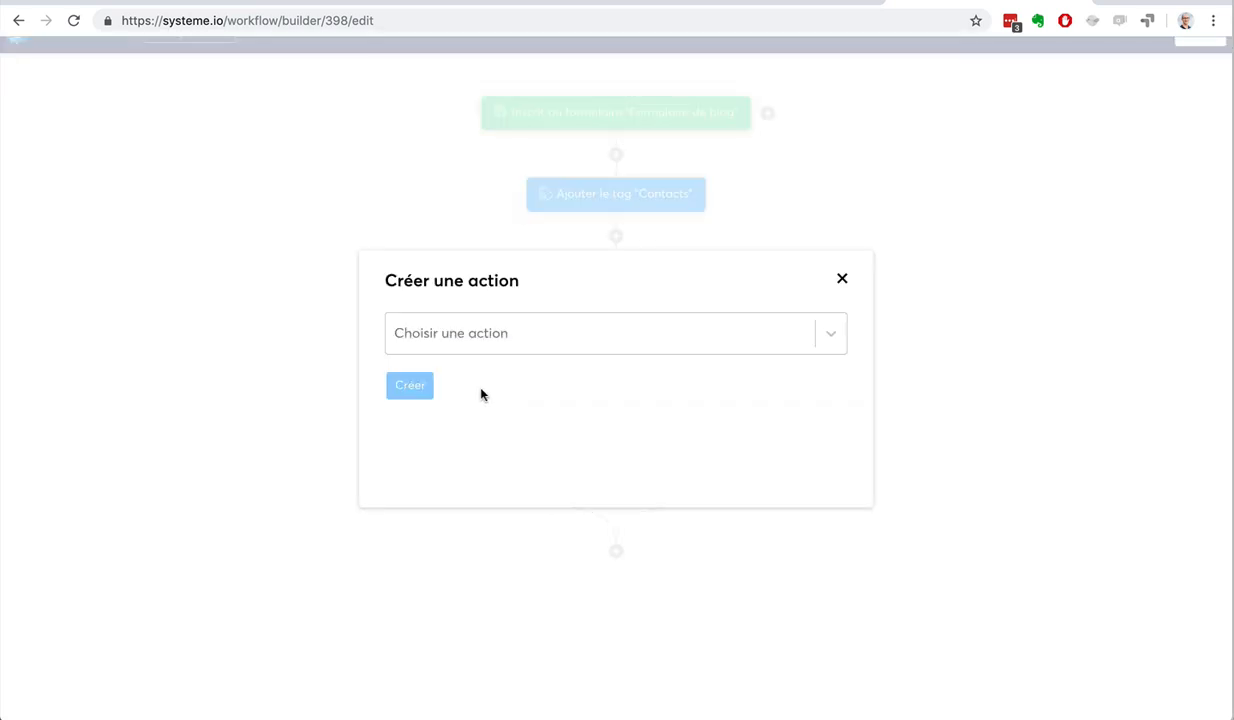
pyautogui.click(545, 333)
pyautogui.scroll(-2, 567, 476)
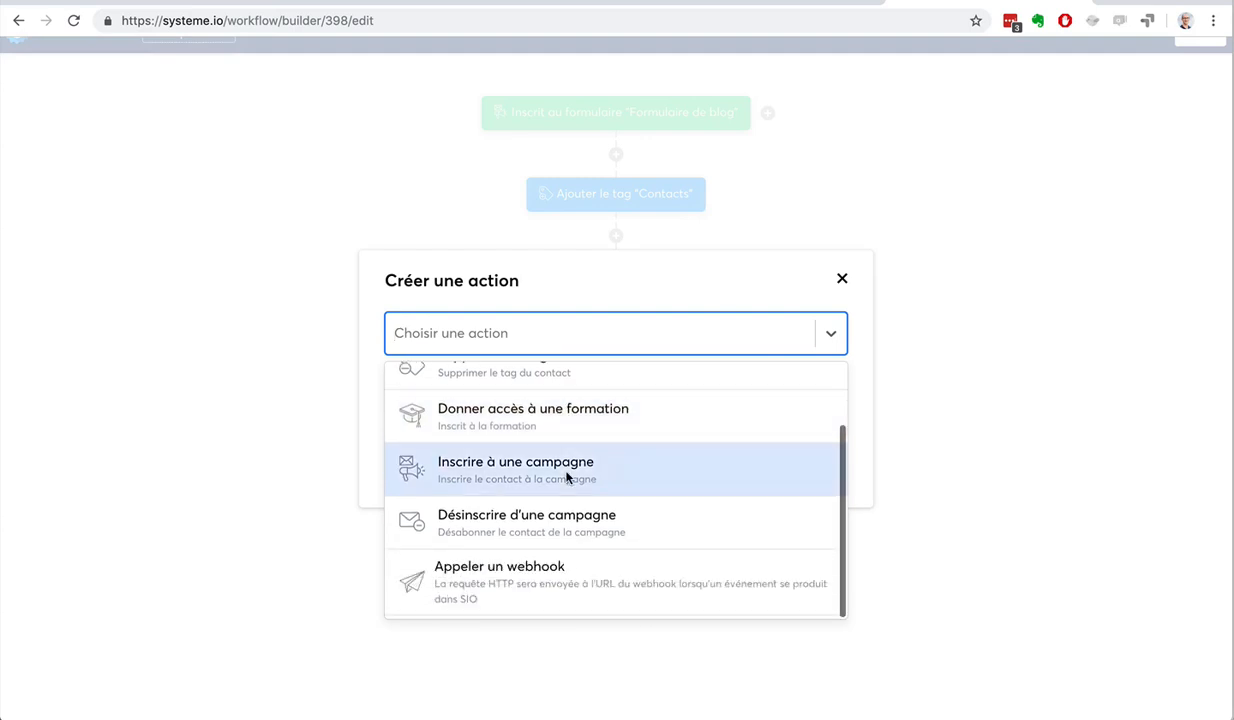
pyautogui.click(562, 529)
pyautogui.click(521, 392)
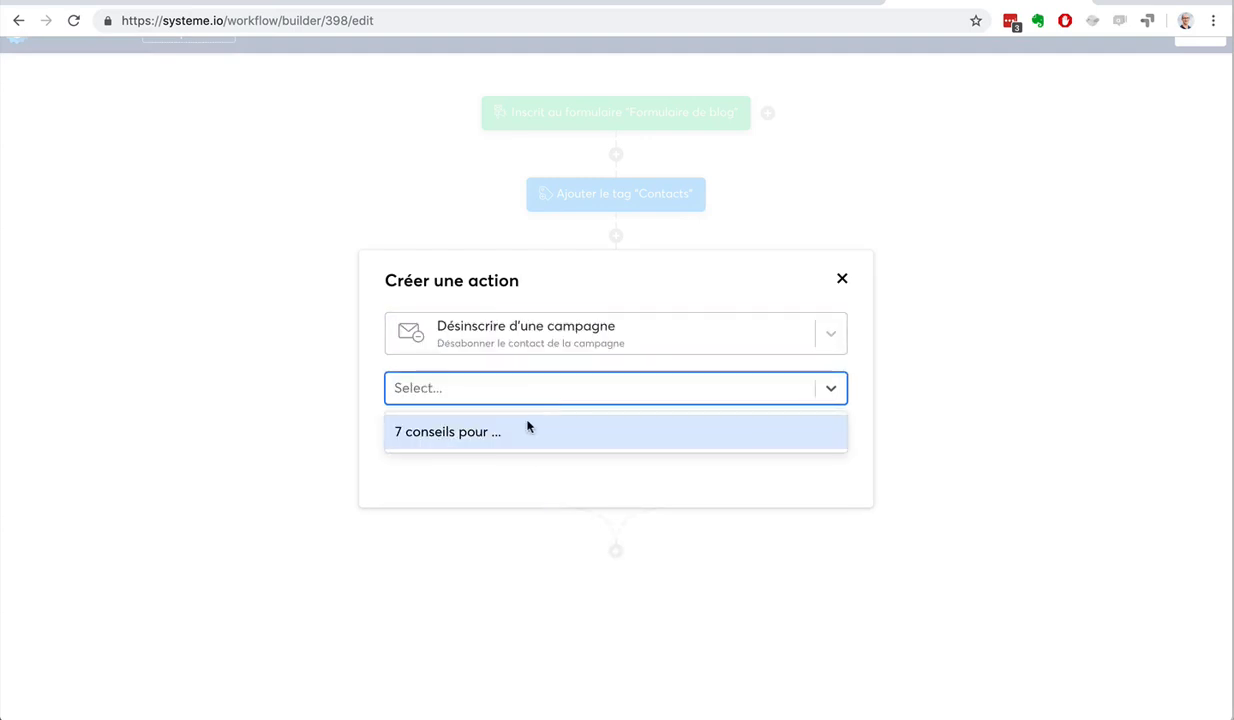
pyautogui.click(522, 430)
pyautogui.click(411, 433)
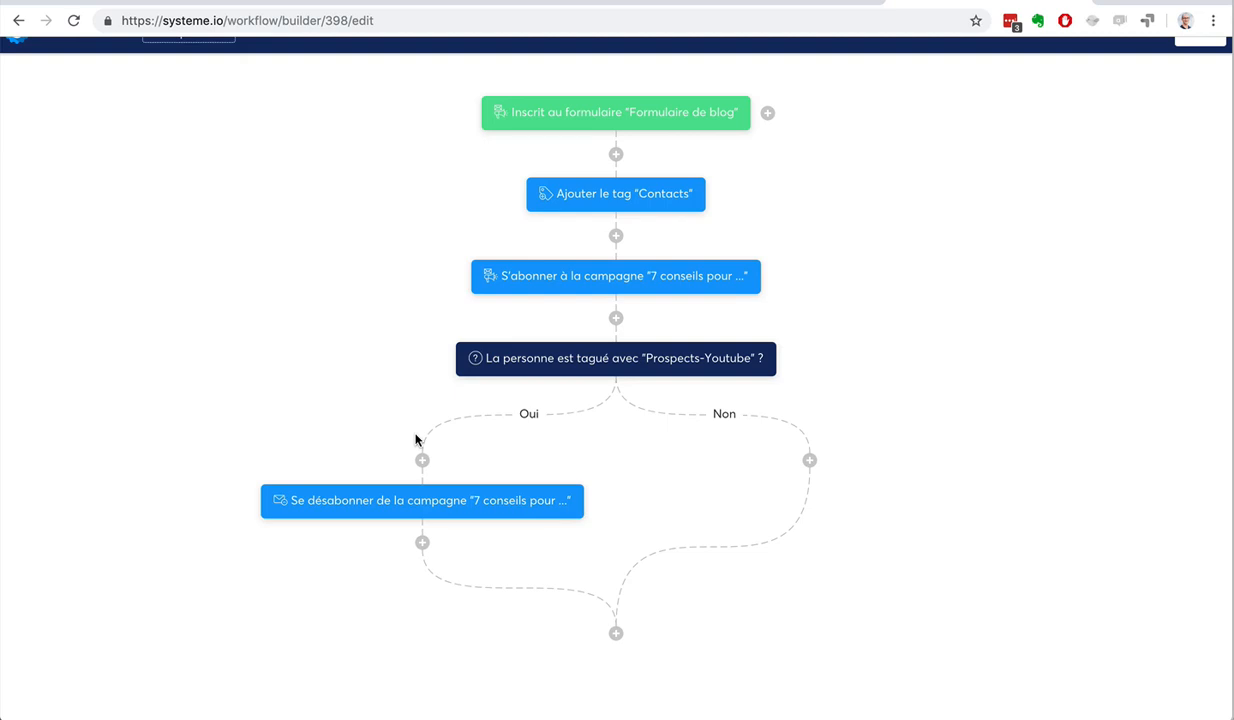
pyautogui.scroll(1, 871, 376)
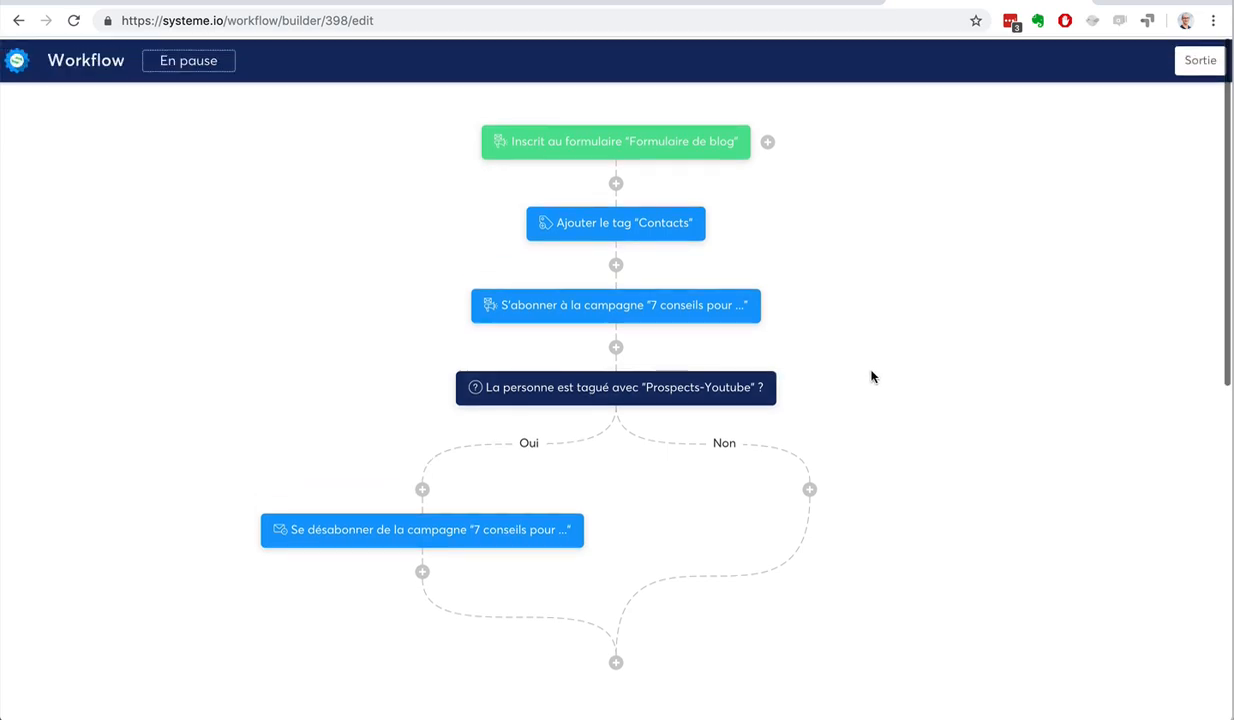